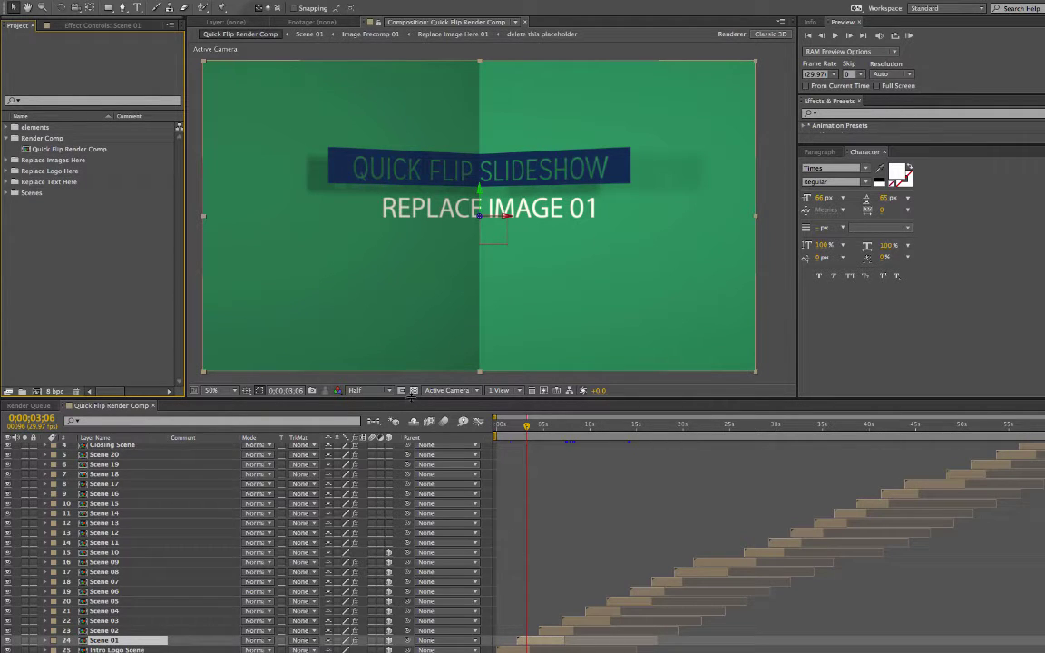
# Enlarge the timeline area, open the effect controls of the Master Controls layer, and widen that area
pyautogui.moveTo(411, 398); pyautogui.dragTo(416, 375)
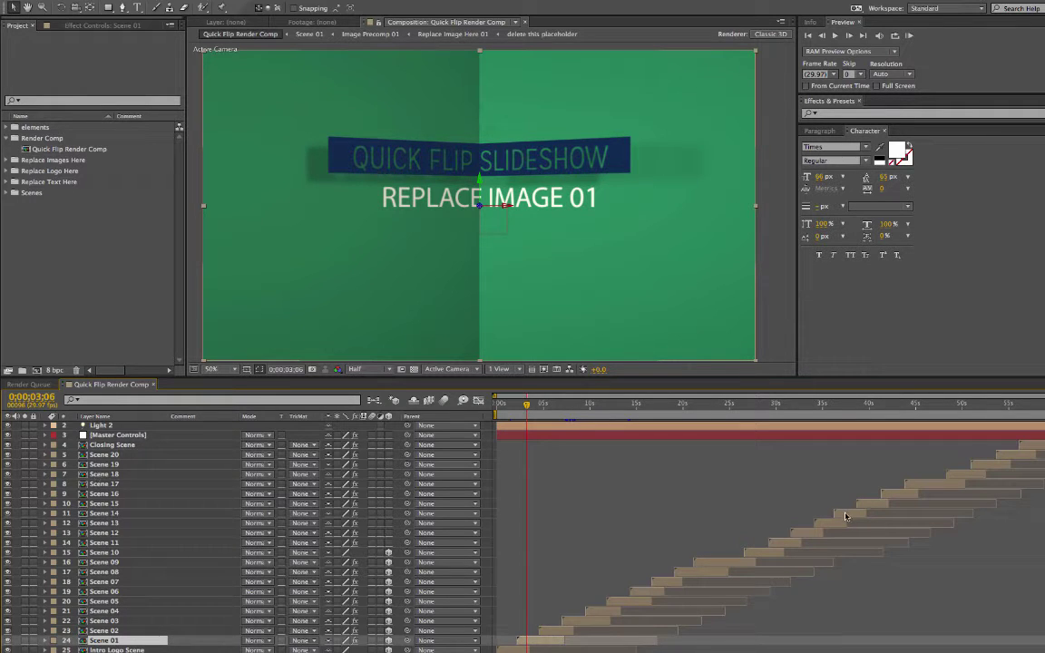
pyautogui.click(110, 435)
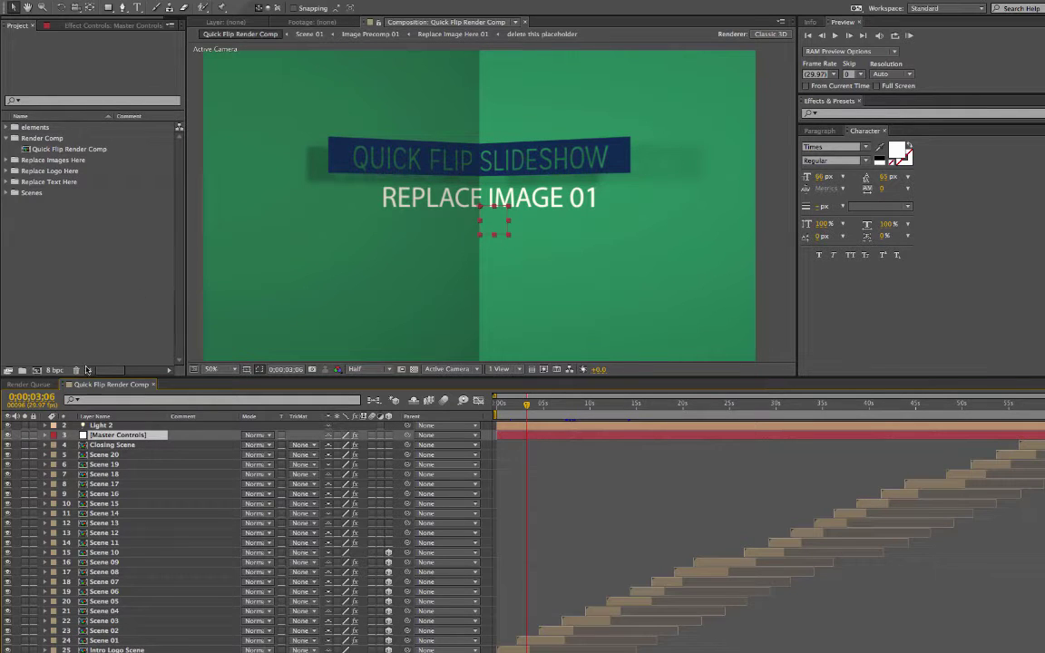
pyautogui.press('e')
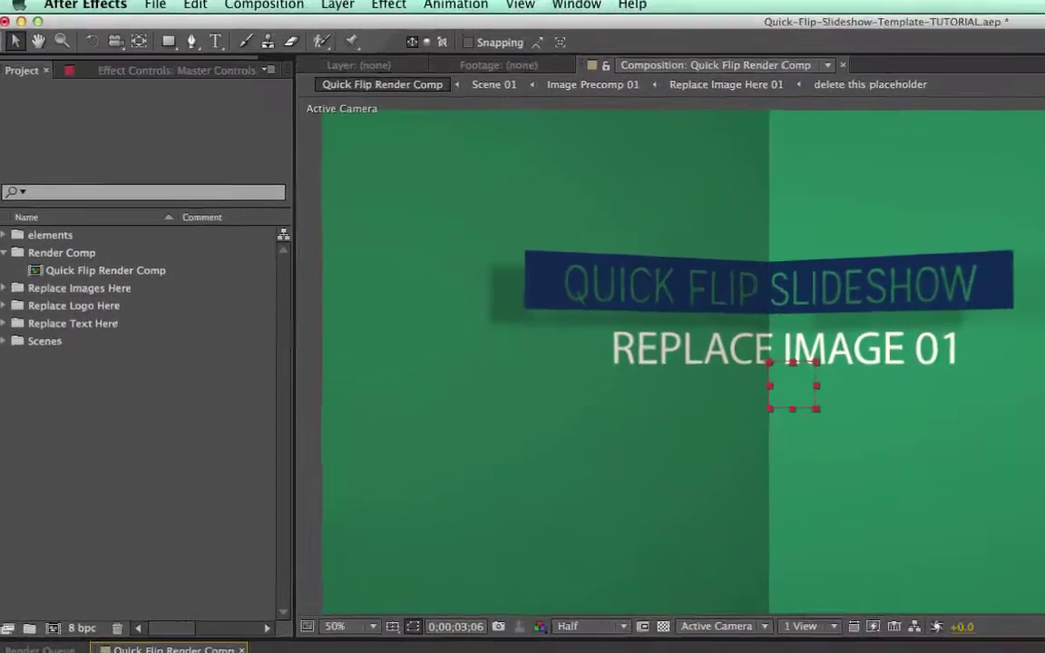
pyautogui.doubleClick(100, 446)
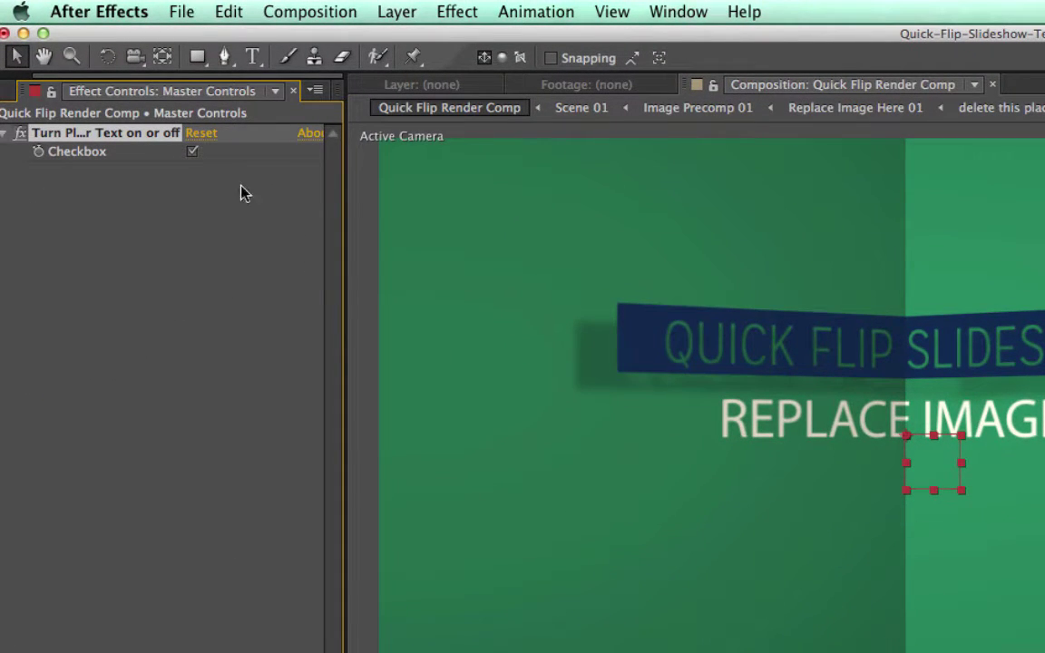
pyautogui.moveTo(345, 180); pyautogui.dragTo(496, 178)
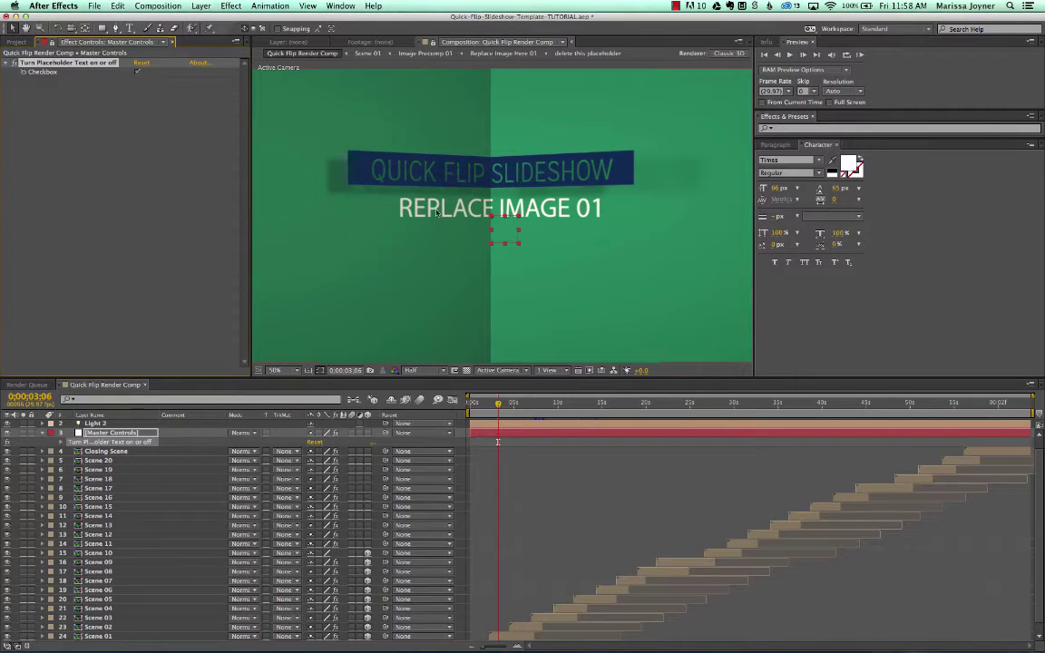
# Turn the placeholder text off with the Master Controls checkbox, checking its effect on scenes further along the timeline
pyautogui.click(137, 71)
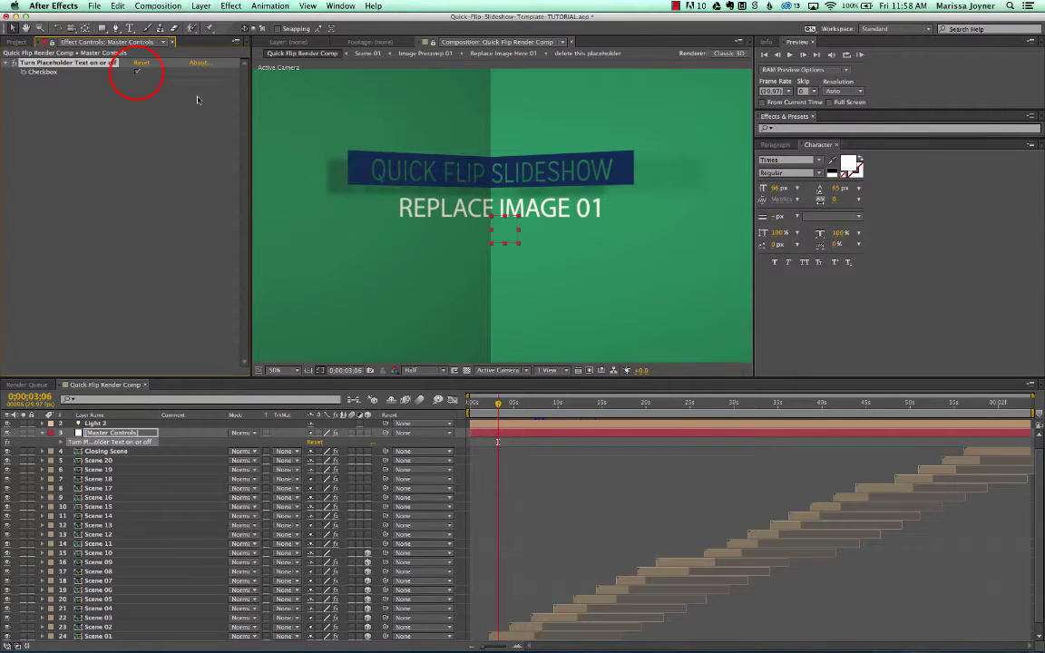
pyautogui.click(137, 72)
pyautogui.click(137, 71)
pyautogui.click(137, 73)
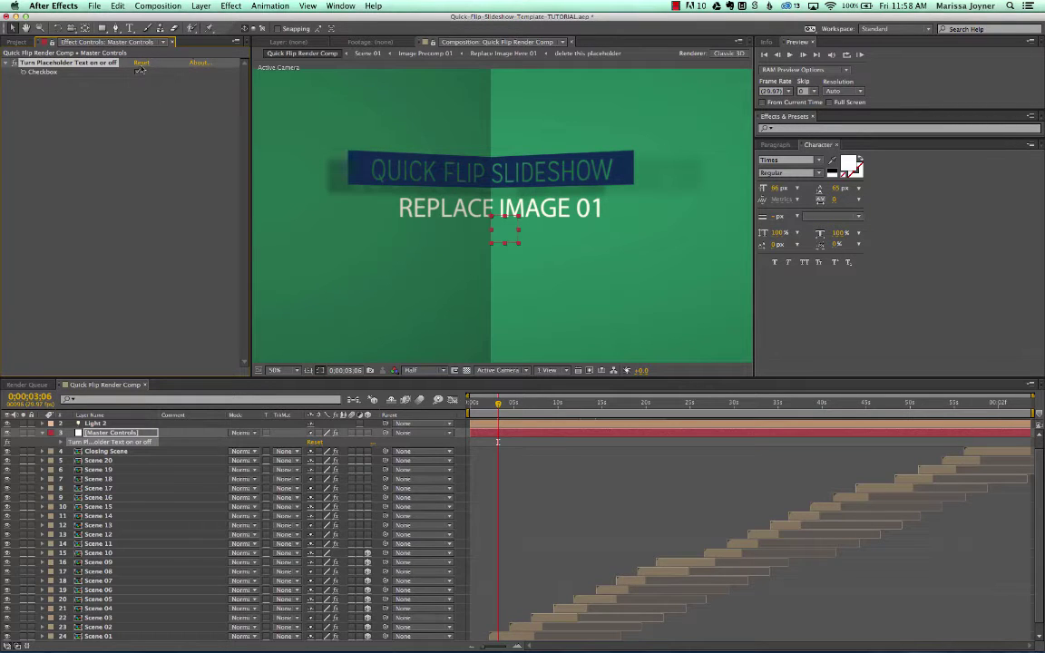
pyautogui.click(589, 403)
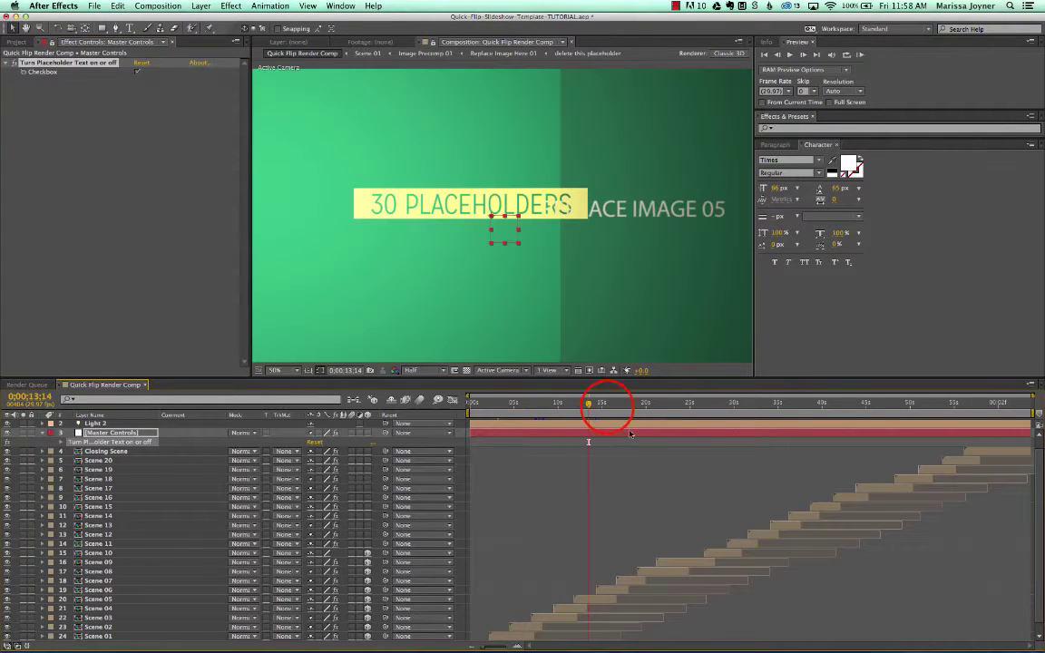
pyautogui.moveTo(608, 407); pyautogui.dragTo(641, 415)
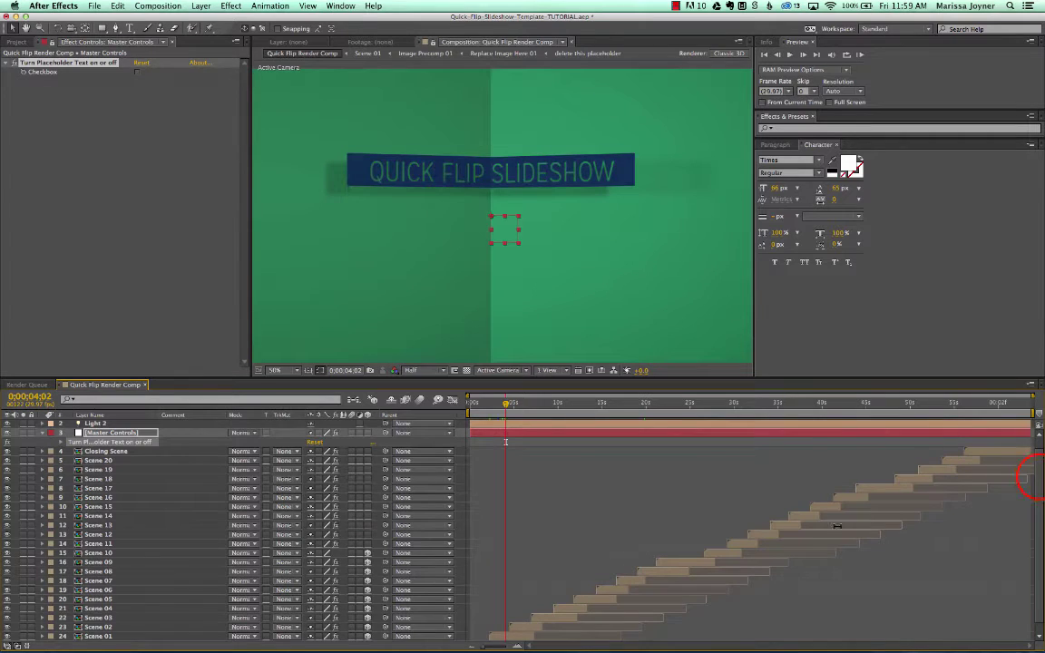
# Examine the flip transition at the end of Scene 02 at 0;00;07;18 with the composition view at 25%
pyautogui.moveTo(1038, 476); pyautogui.dragTo(1038, 496)
pyautogui.click(107, 626)
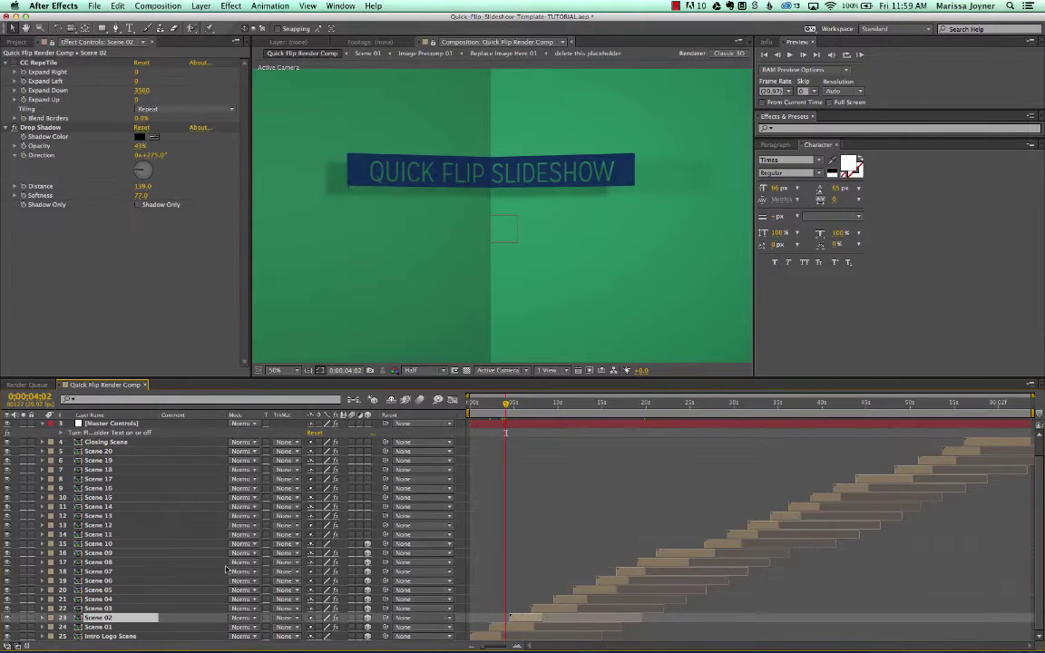
pyautogui.click(512, 403)
pyautogui.moveTo(511, 403); pyautogui.dragTo(537, 411)
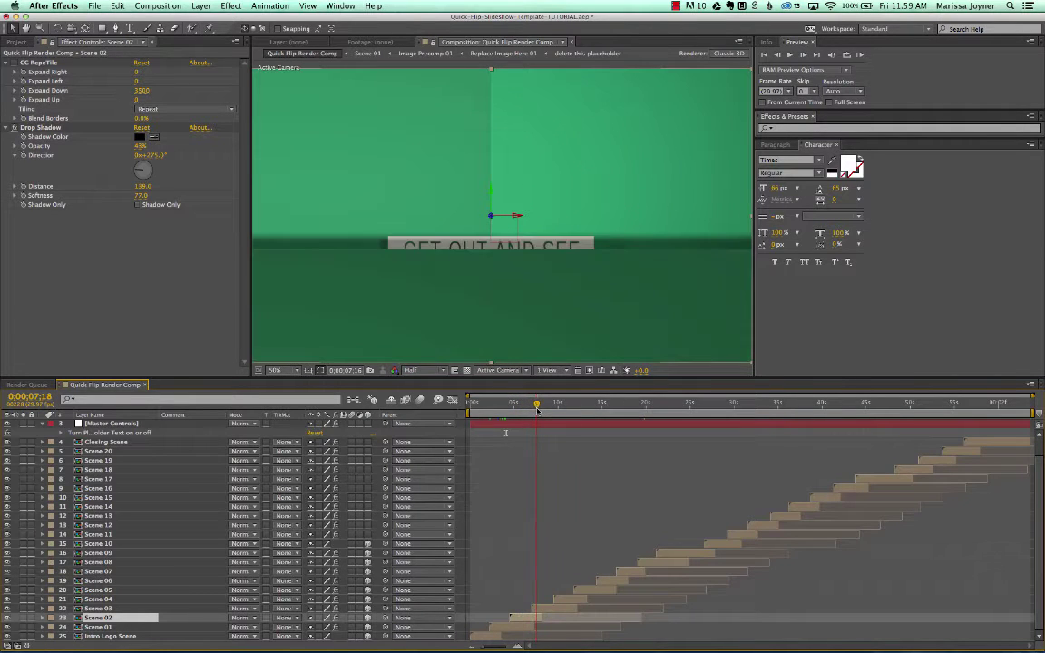
pyautogui.press('z')
pyautogui.keyDown('alt'); pyautogui.click(493, 238); pyautogui.keyUp('alt')
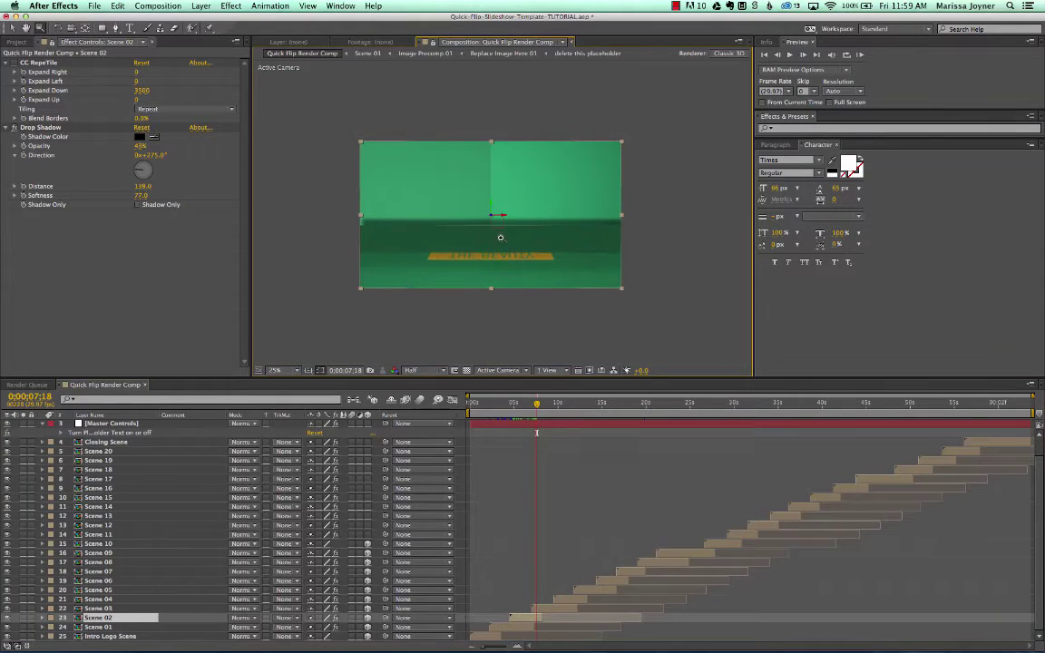
# Lengthen the Scene 02 layer by extending its out point to about 11 seconds
pyautogui.click(543, 607)
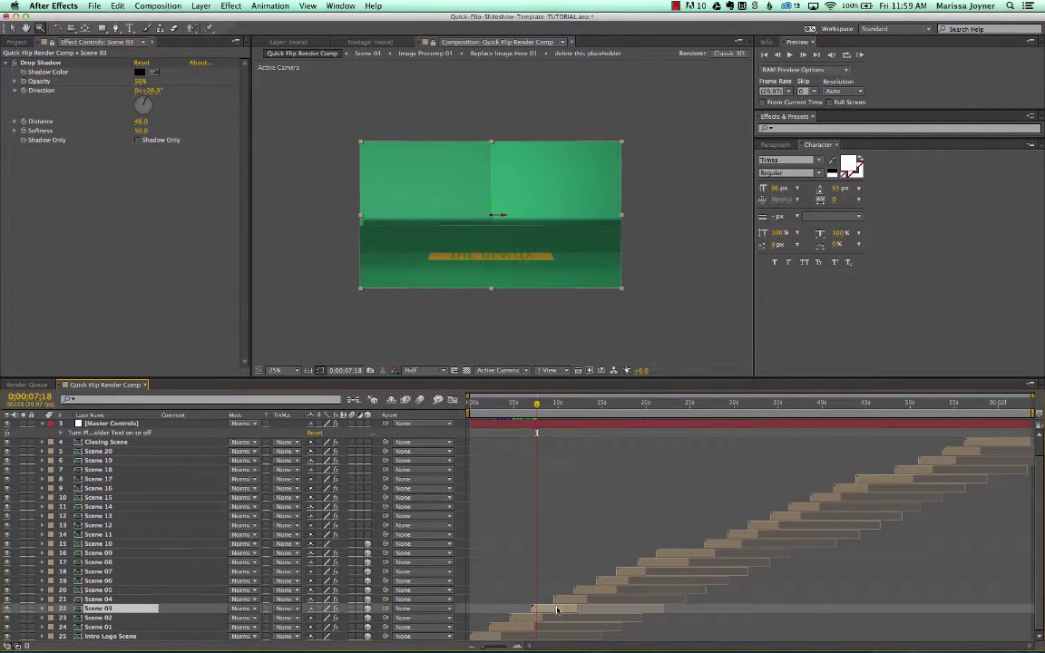
pyautogui.click(102, 617)
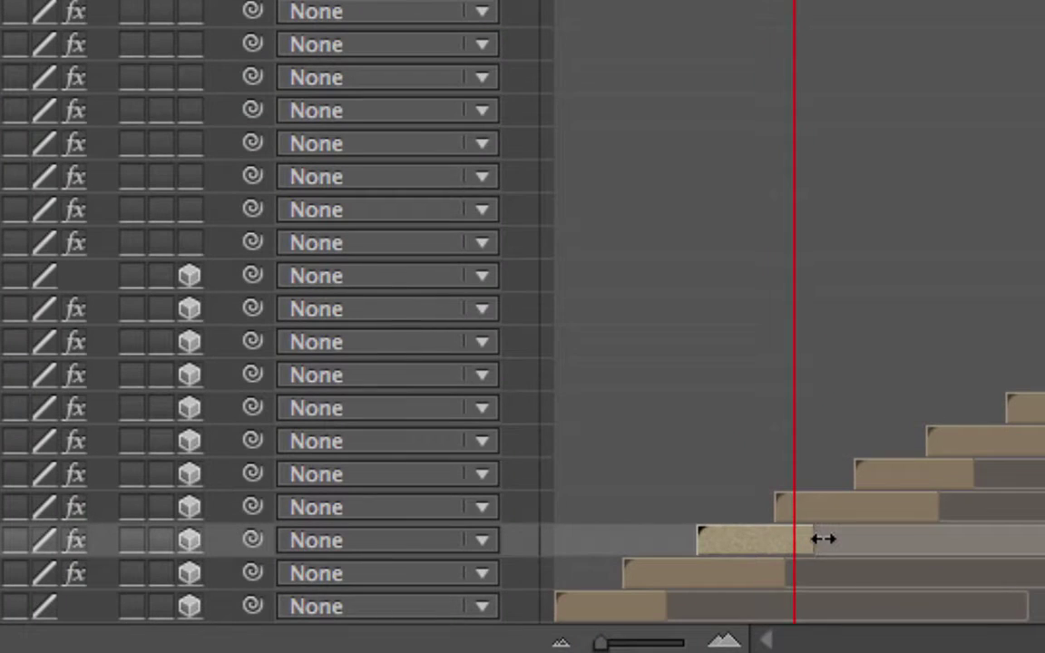
pyautogui.moveTo(822, 538); pyautogui.dragTo(863, 550)
# Try shifting the layers from Scene 03 through Closing Scene about 3 seconds later, and scrub across the new transition
pyautogui.click(844, 506)
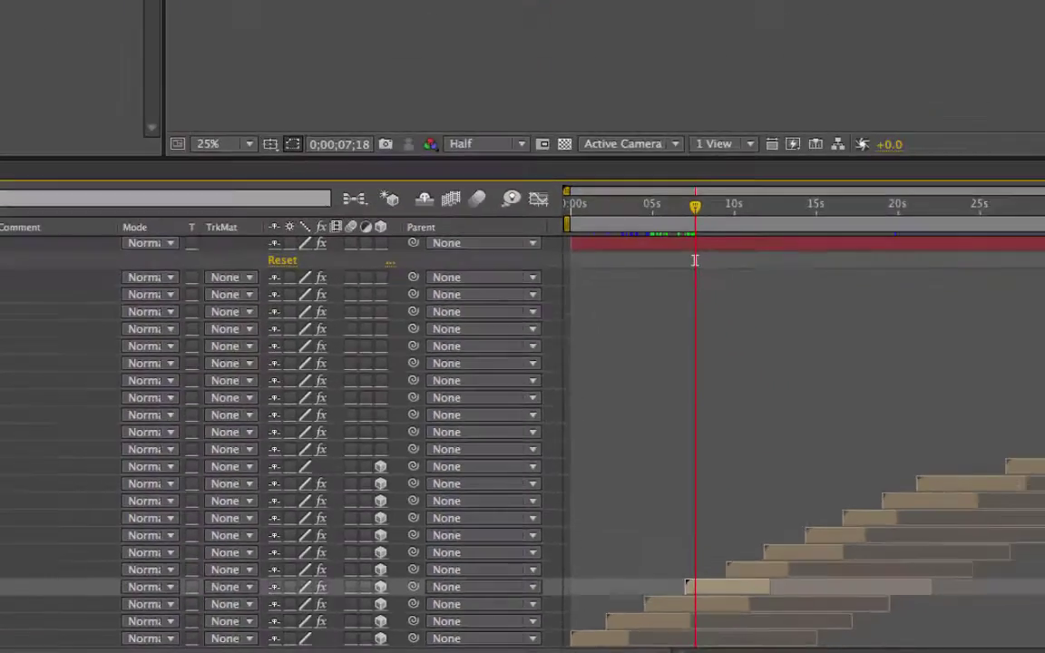
pyautogui.click(126, 617)
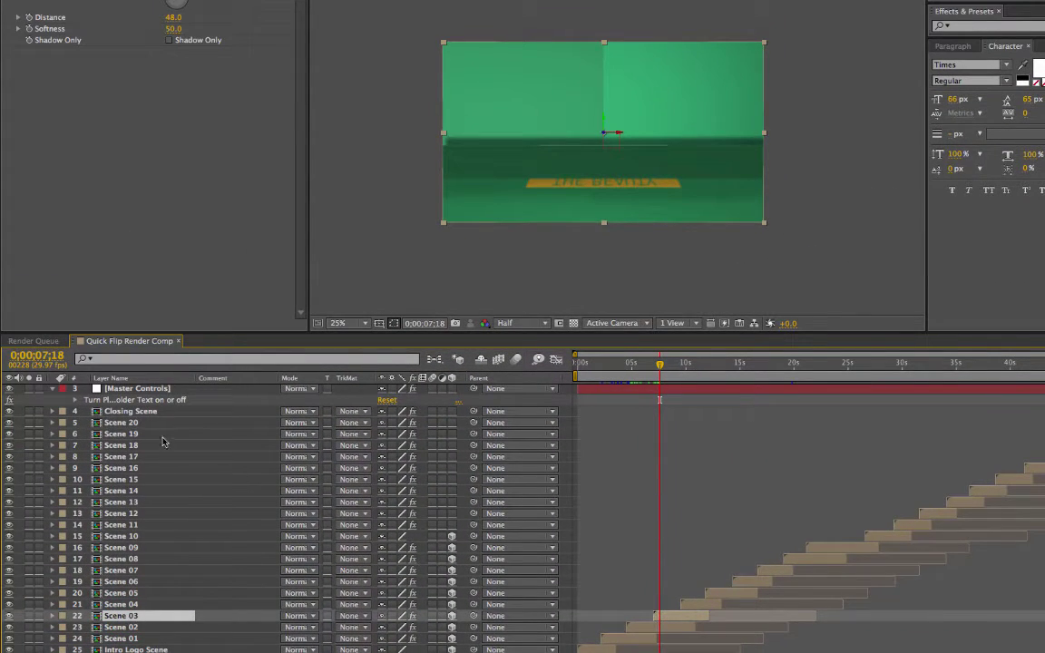
pyautogui.keyDown('shift'); pyautogui.click(138, 412); pyautogui.keyUp('shift')
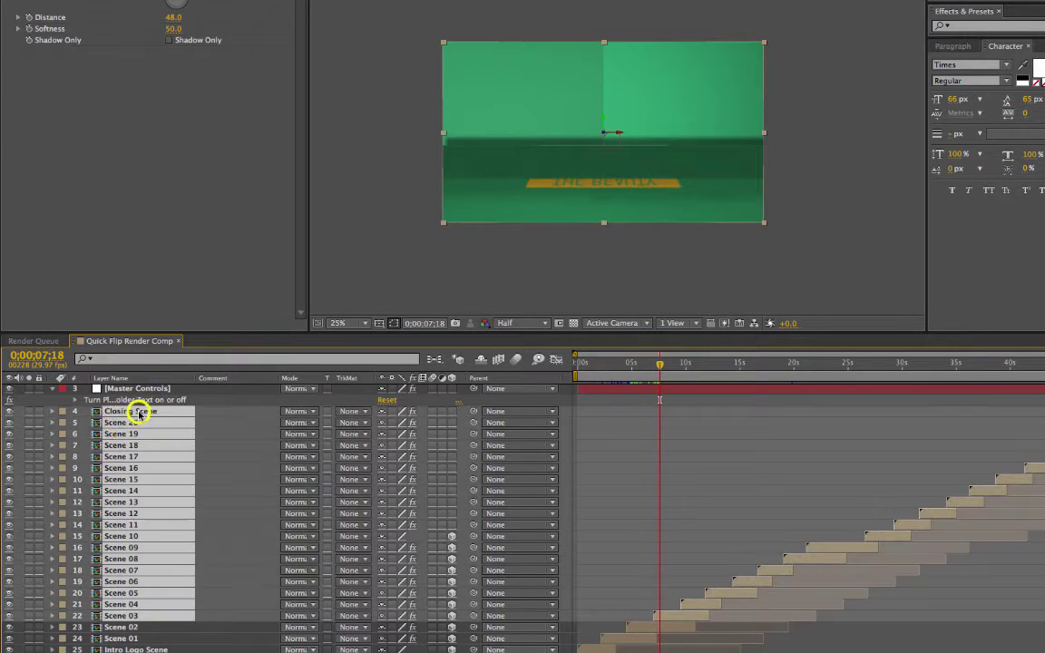
pyautogui.click(673, 614)
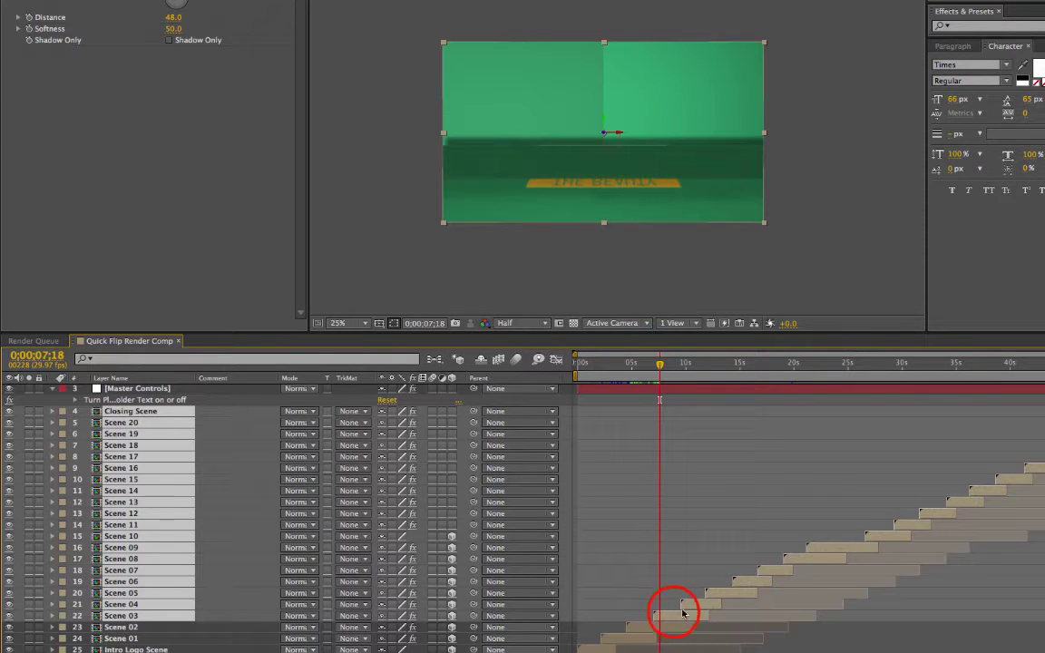
pyautogui.moveTo(673, 614); pyautogui.dragTo(704, 619)
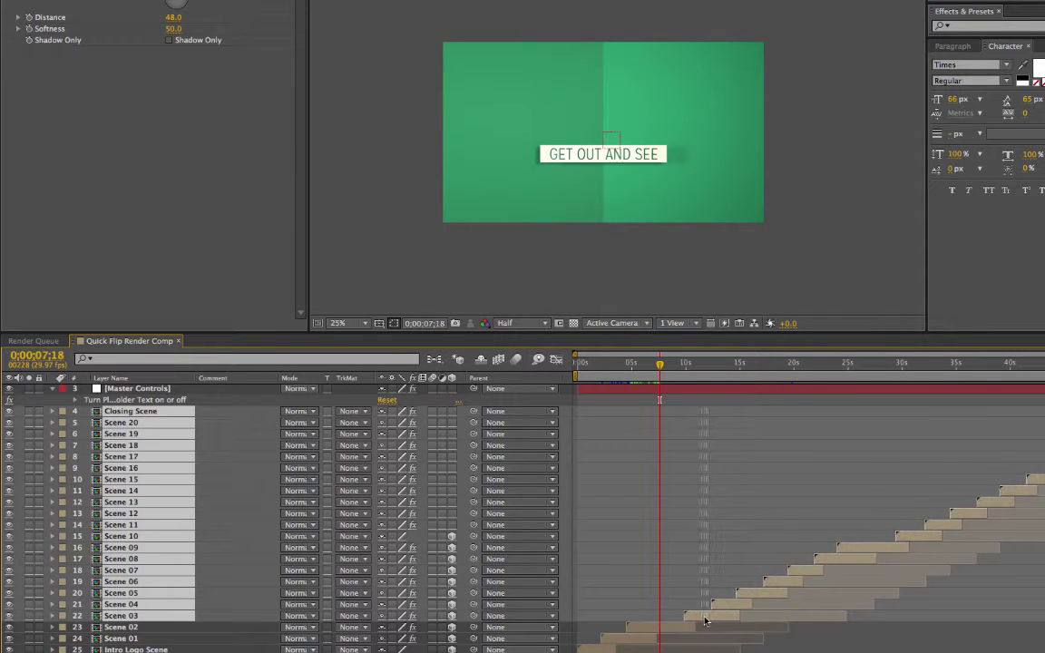
pyautogui.click(667, 361)
pyautogui.moveTo(667, 361); pyautogui.dragTo(688, 386)
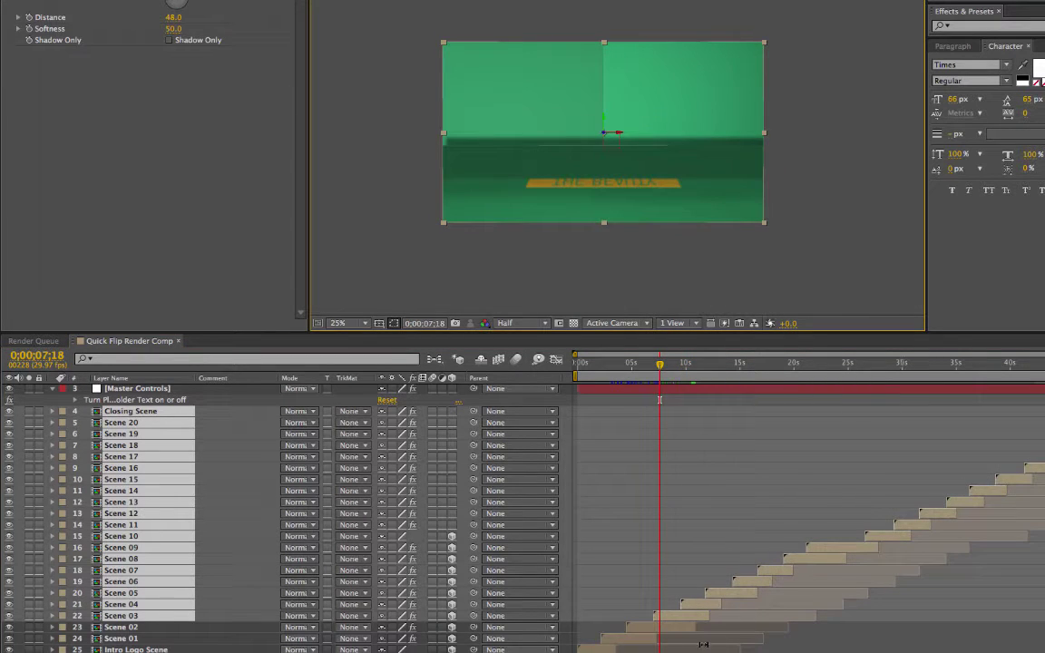
pyautogui.click(139, 626)
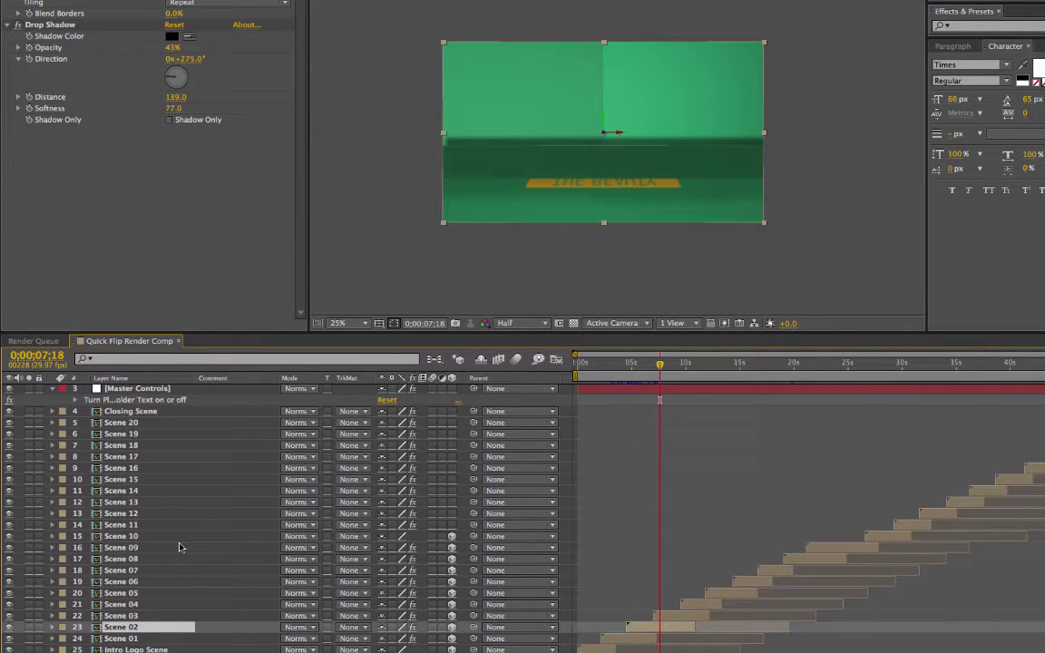
pyautogui.click(127, 501)
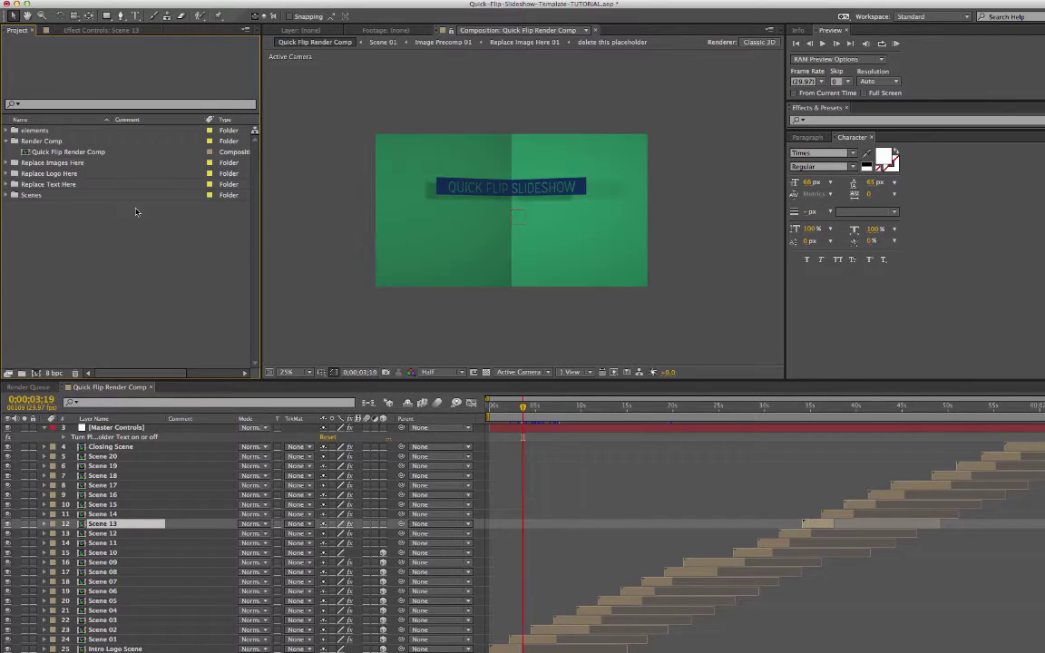
# Expand the Replace Images Here folder in the project and open the Replace Image Here 01 composition
pyautogui.click(22, 29)
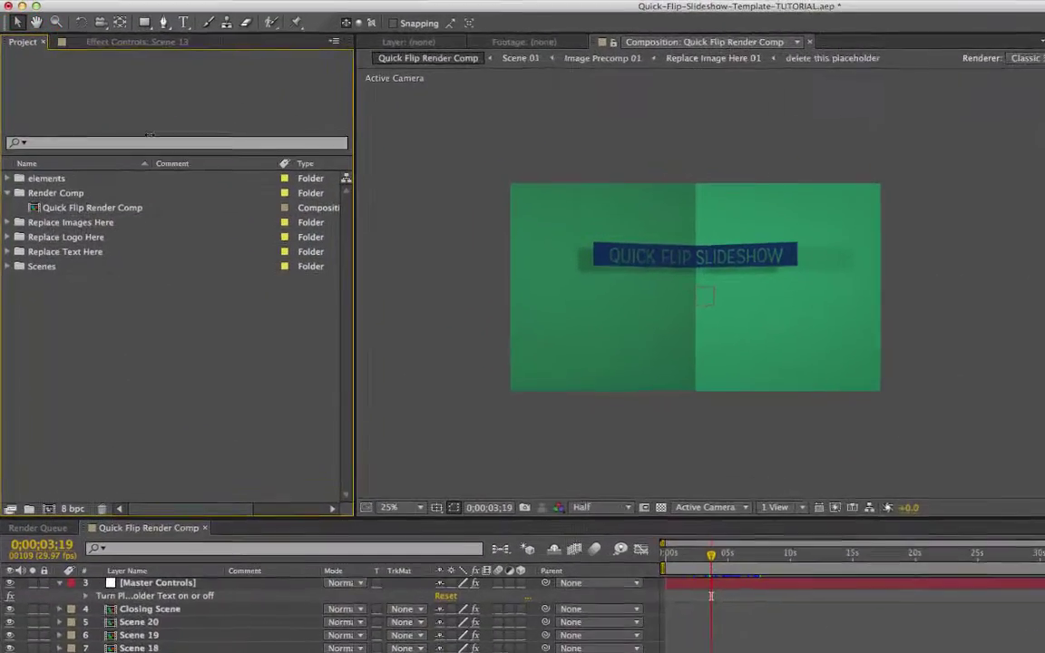
pyautogui.click(37, 177)
pyautogui.click(50, 239)
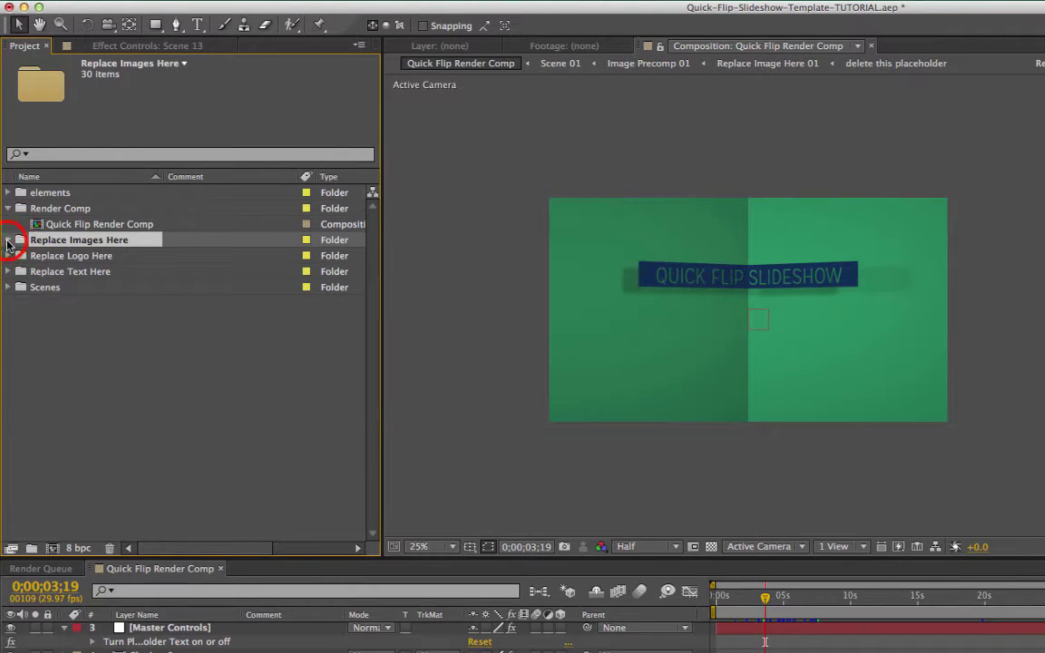
pyautogui.click(8, 240)
pyautogui.click(98, 209)
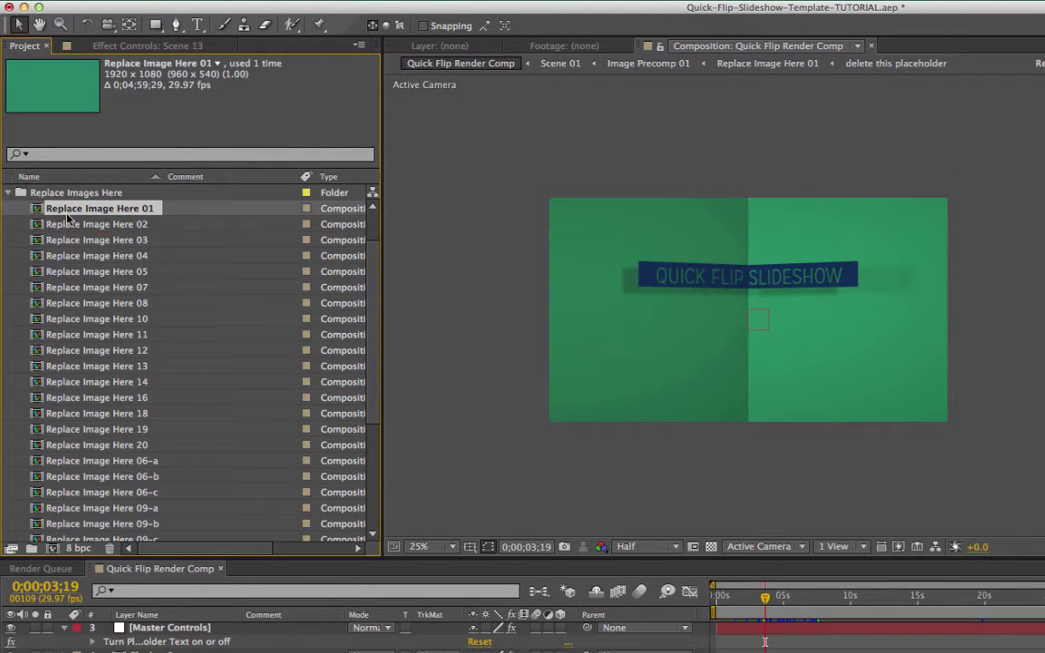
pyautogui.doubleClick(127, 210)
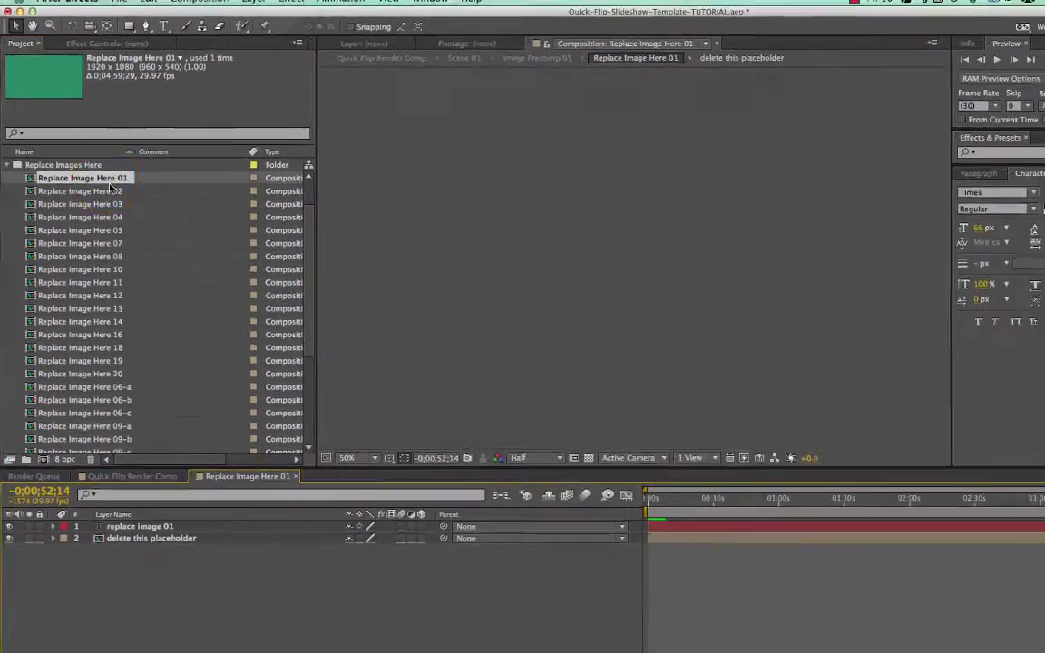
# Move the playhead to 0;00;17;29 and hide the "delete this placeholder" layer
pyautogui.click(687, 499)
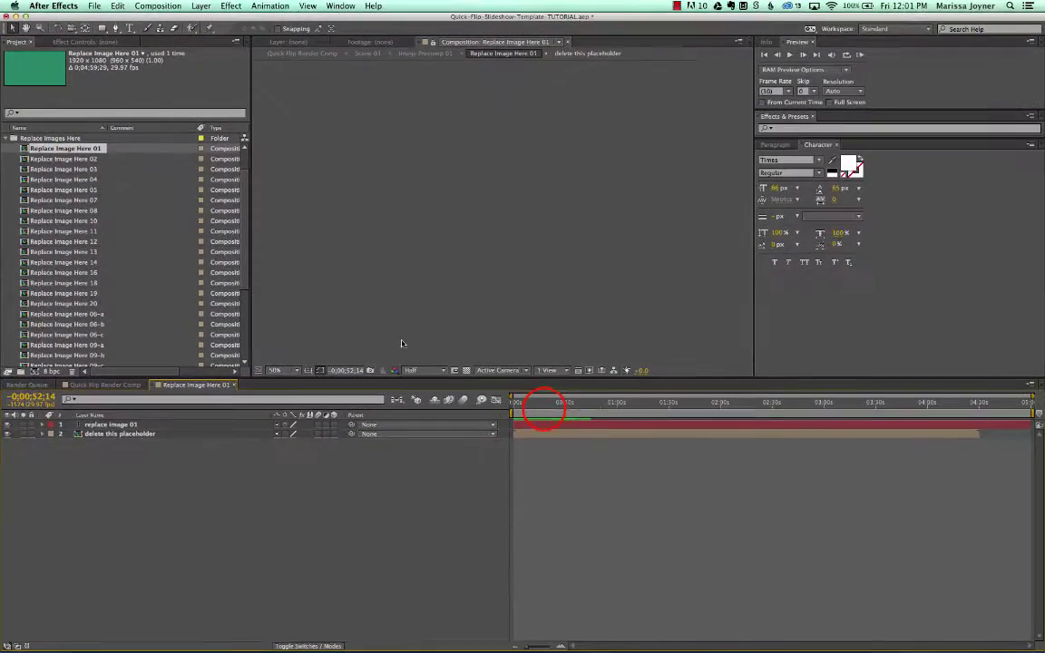
pyautogui.click(124, 539)
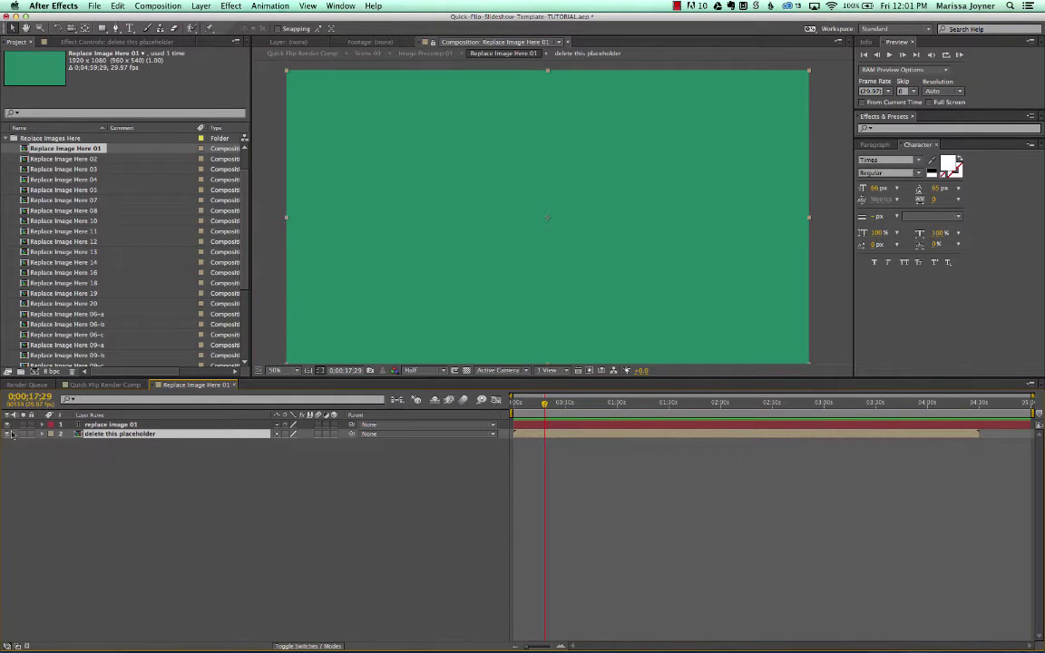
pyautogui.click(8, 434)
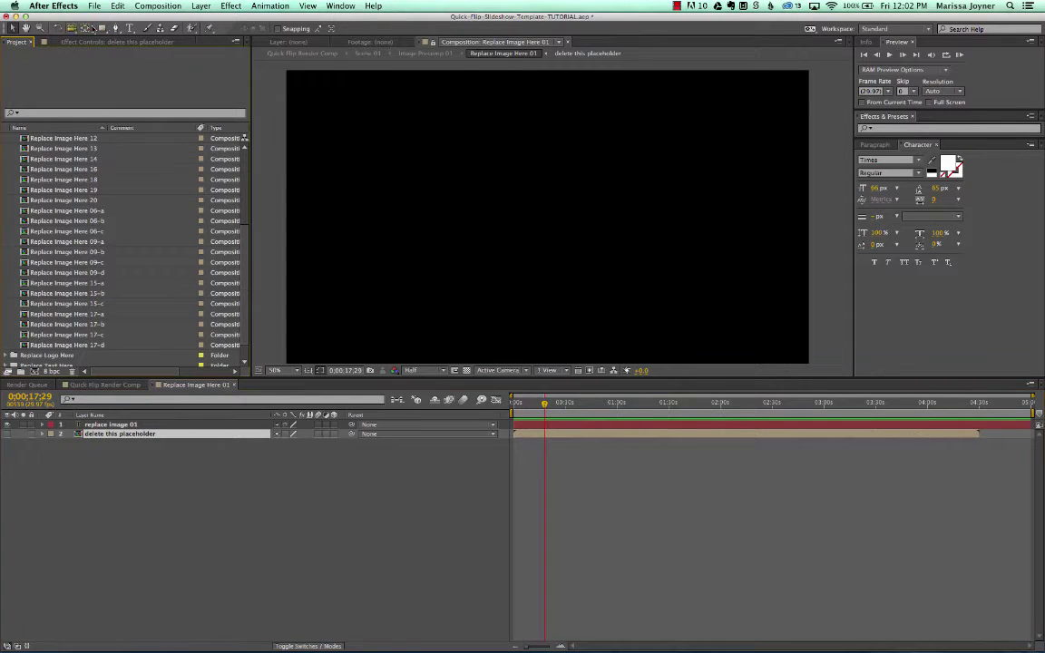
# Import trees-bottom-upview.jpg from the unsplash folder and place it in the composition between the text layer and the hidden placeholder
pyautogui.click(94, 7)
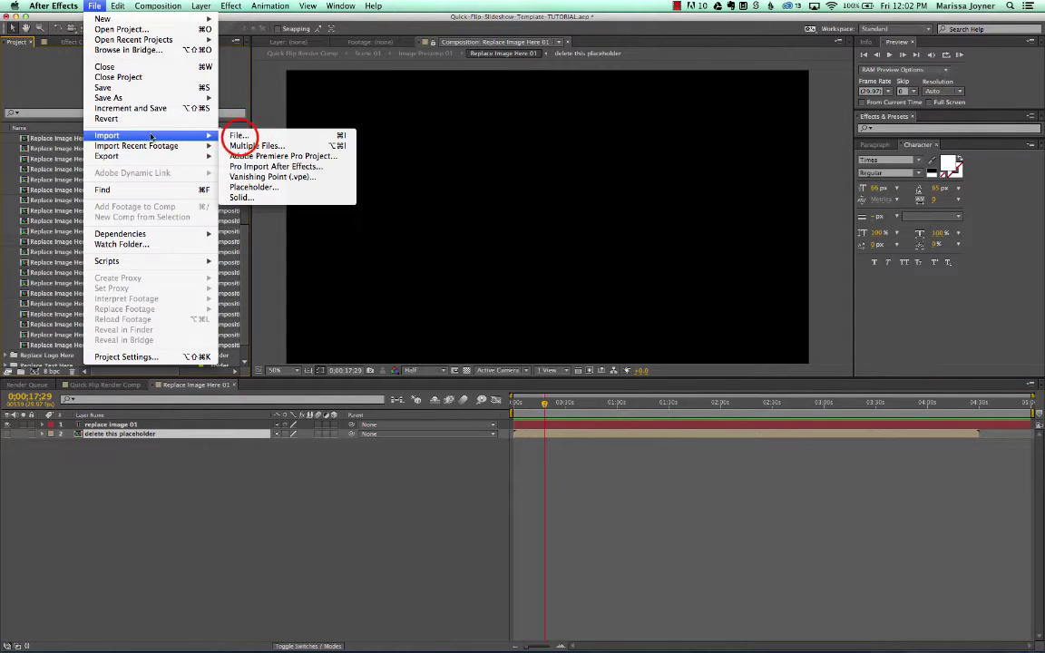
pyautogui.click(240, 135)
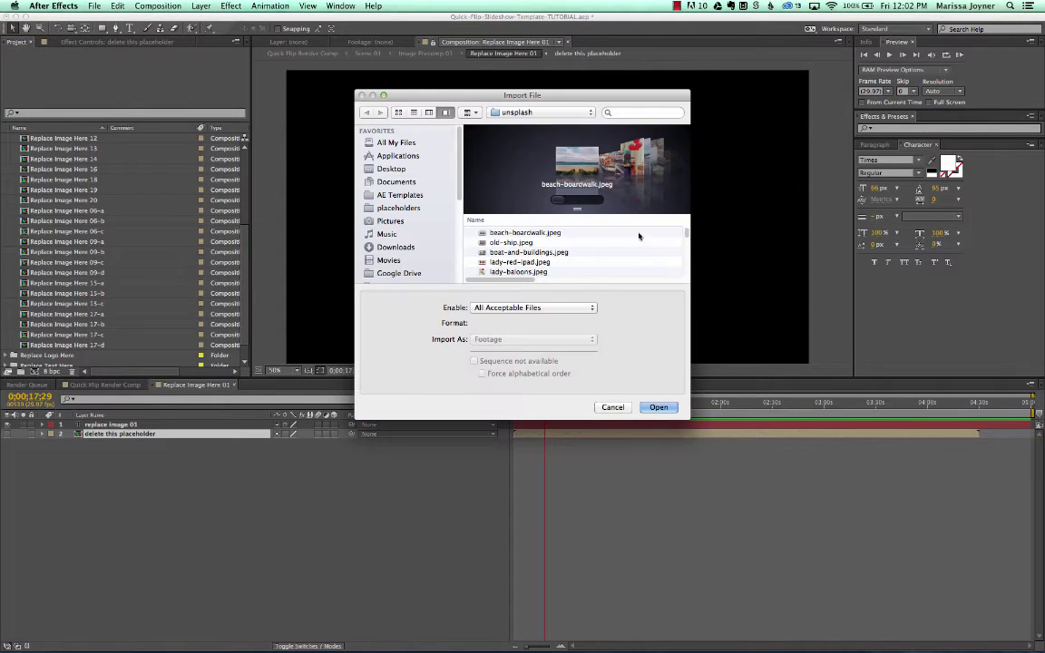
pyautogui.click(684, 236)
pyautogui.scroll(-3, 684, 238)
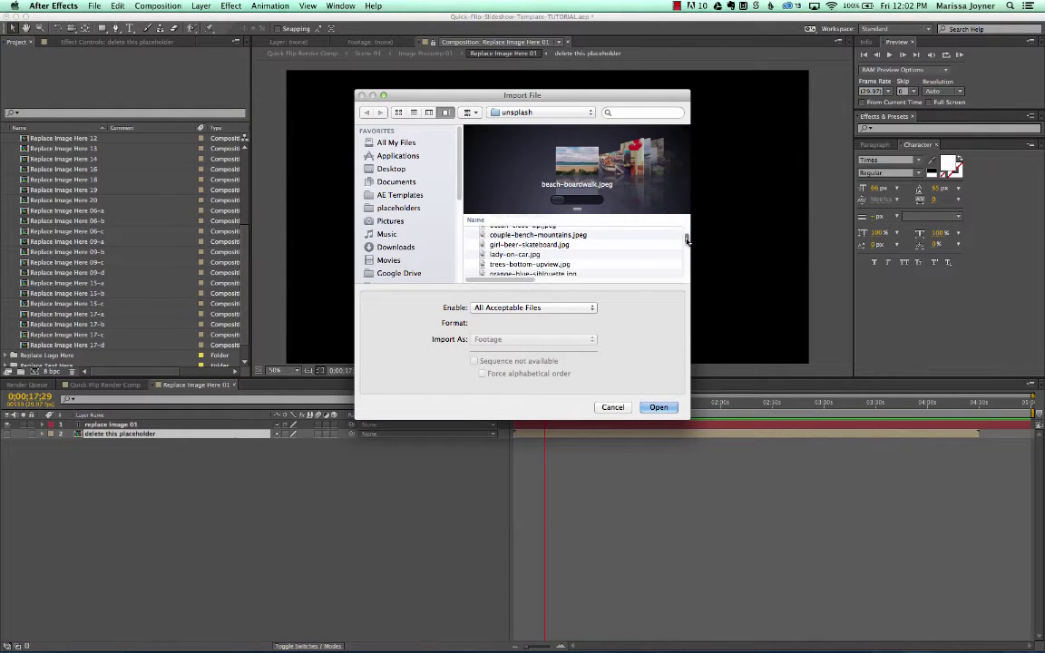
pyautogui.click(535, 264)
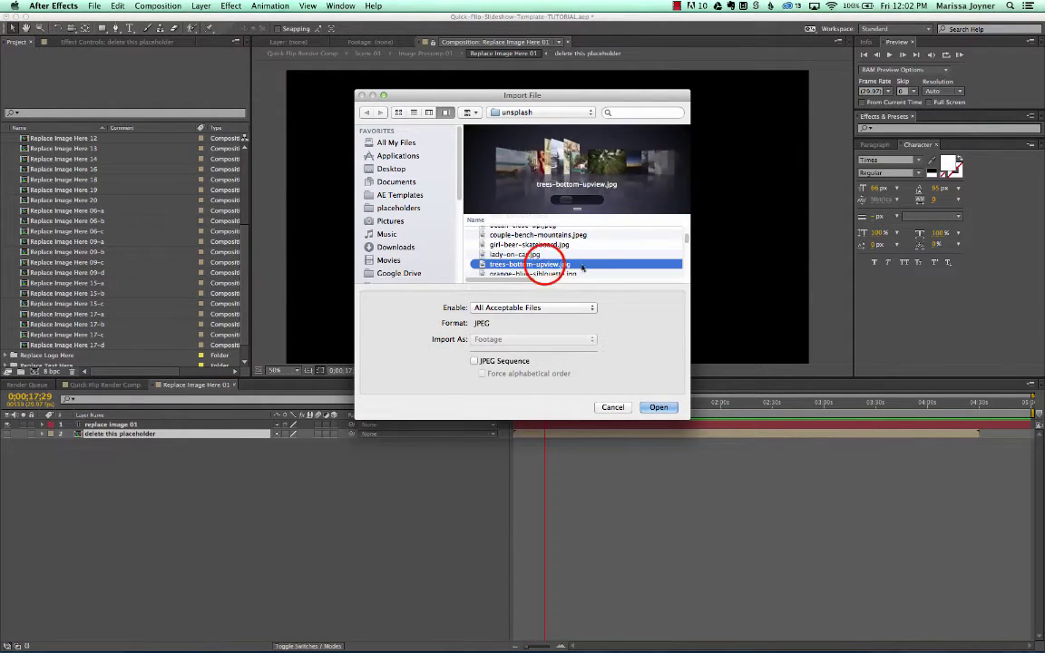
pyautogui.click(659, 408)
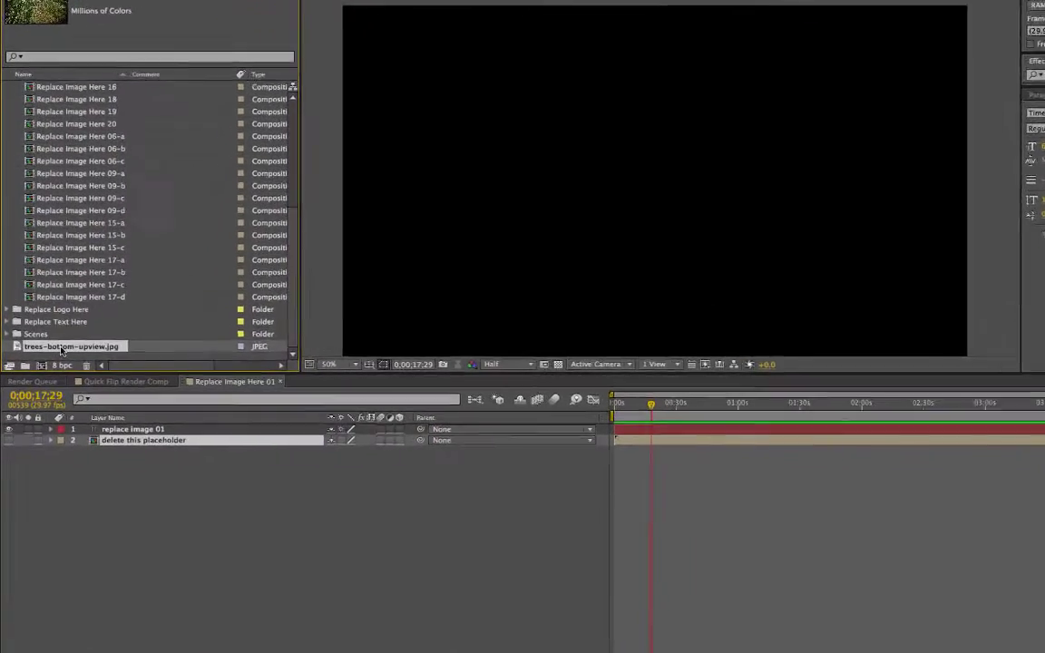
pyautogui.click(89, 353)
pyautogui.moveTo(139, 349); pyautogui.dragTo(164, 444)
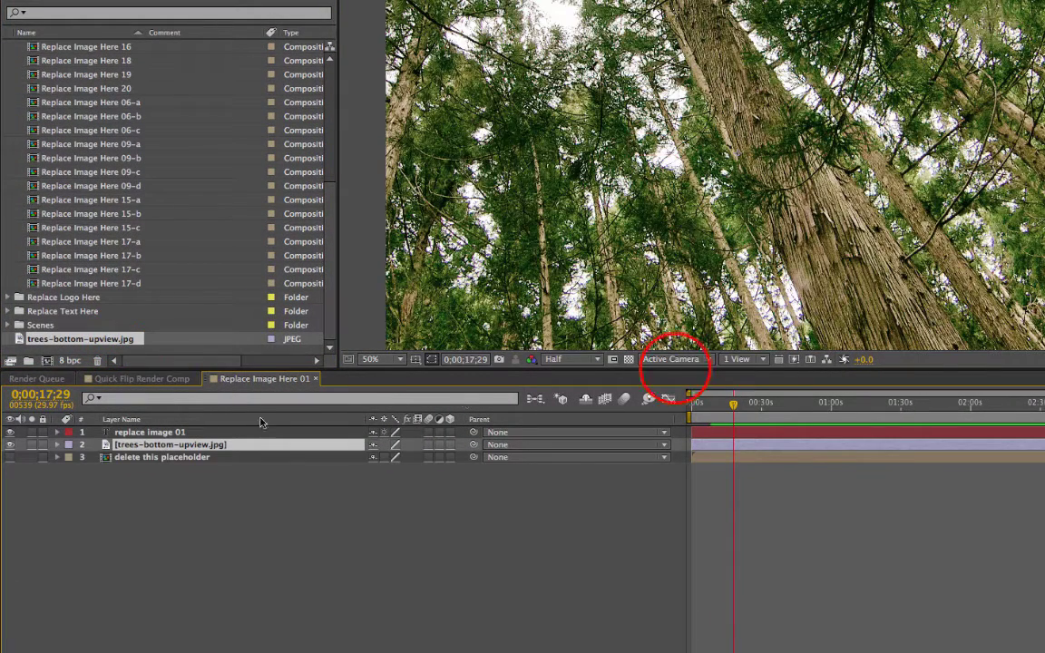
# Enlarge the composition view, reveal the trees-bottom-upview.jpg layer's transform properties, and scale the photo down to fit the frame
pyautogui.moveTo(675, 374); pyautogui.dragTo(677, 468)
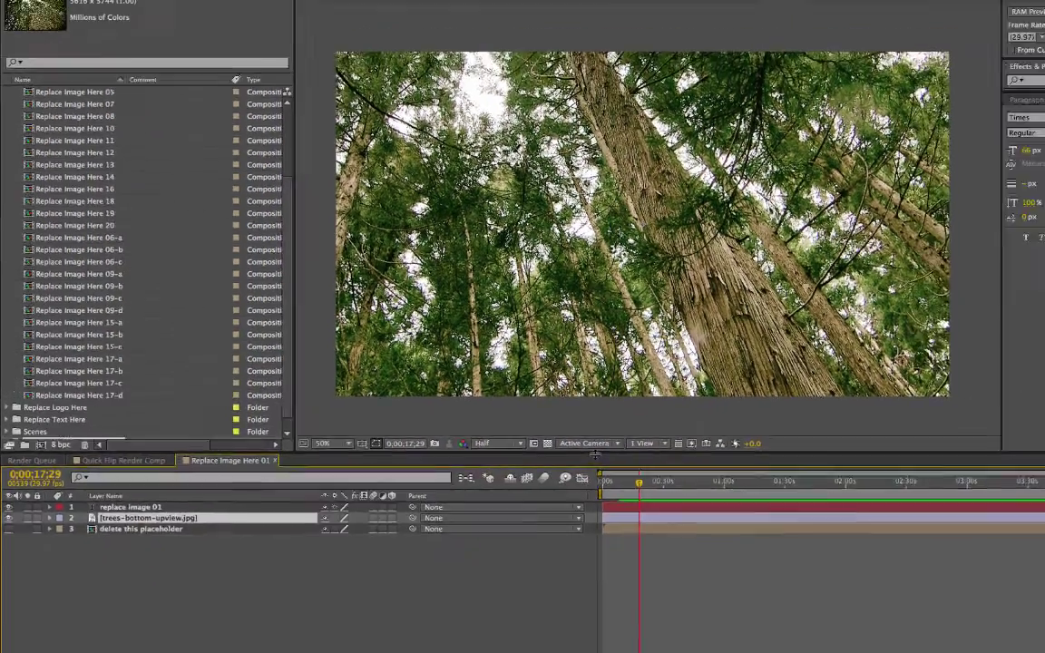
pyautogui.click(175, 445)
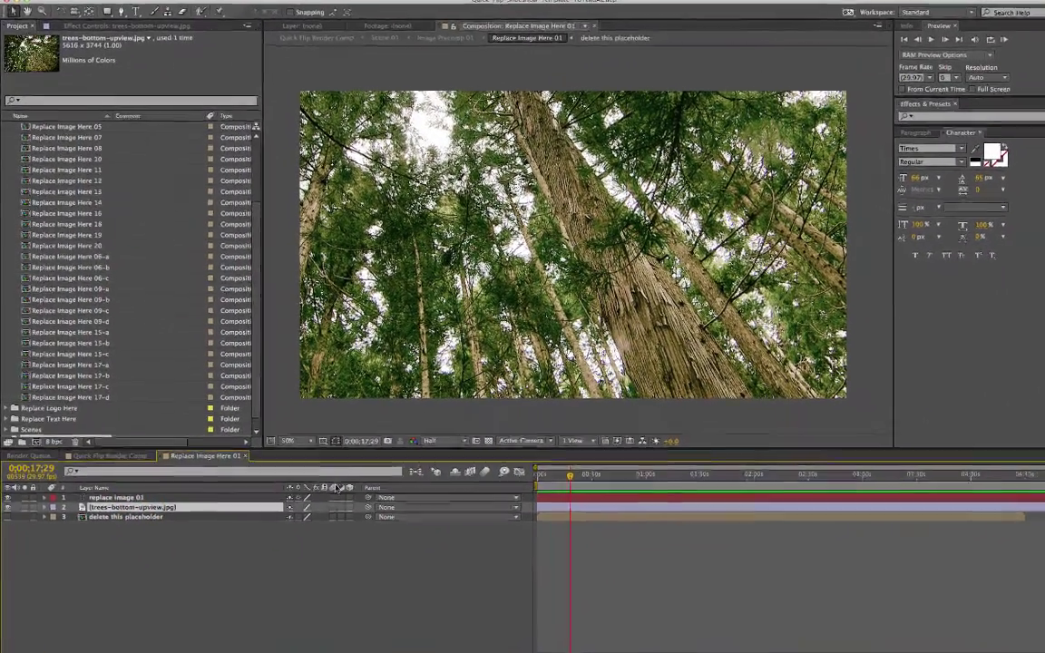
pyautogui.click(46, 503)
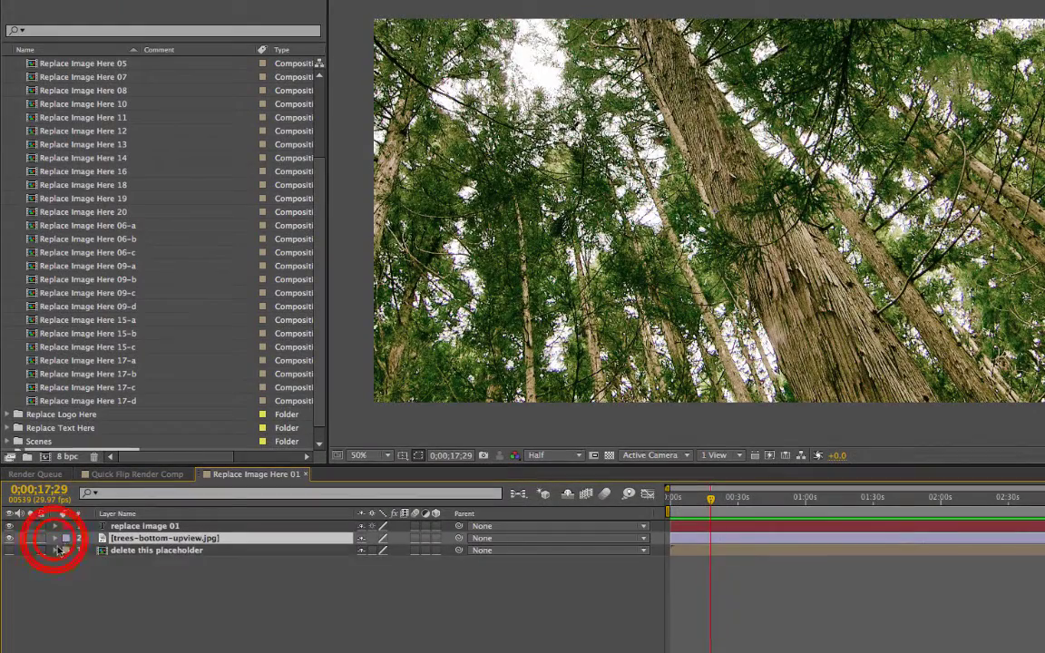
pyautogui.click(55, 538)
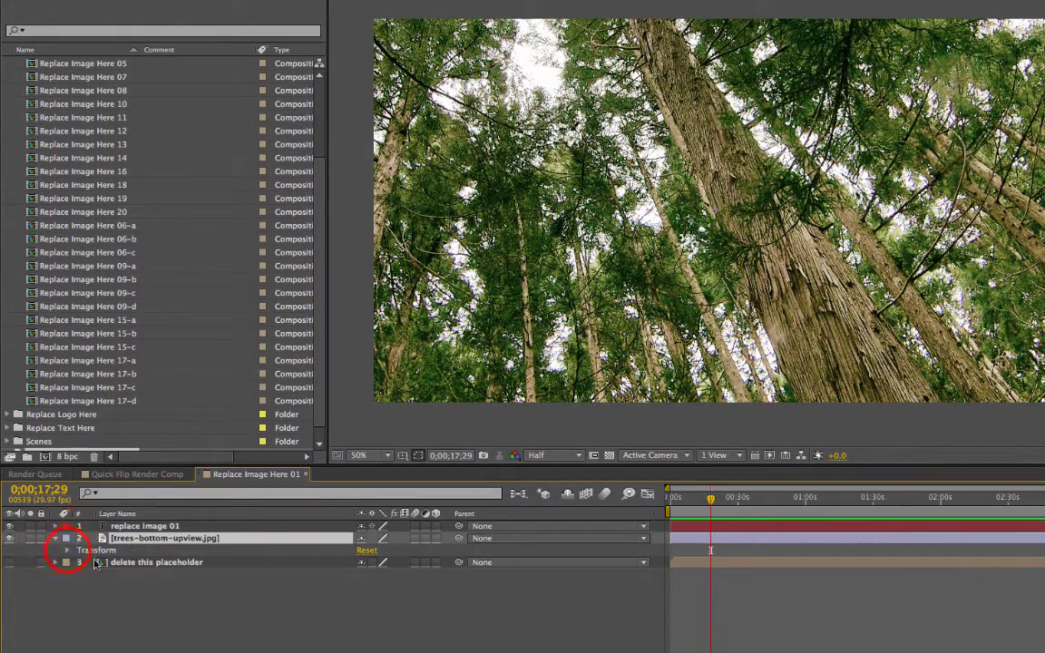
pyautogui.click(69, 549)
pyautogui.moveTo(399, 586); pyautogui.dragTo(362, 587)
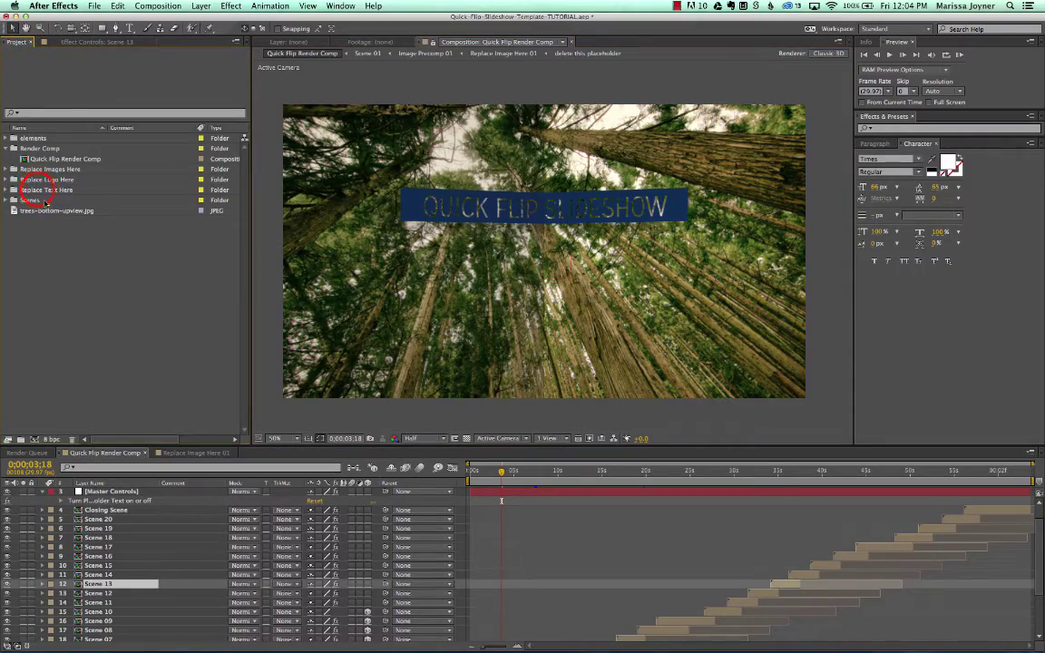
# Expand the Replace Text Here folder in the project and open the Replace Text Here 01 composition
pyautogui.click(45, 189)
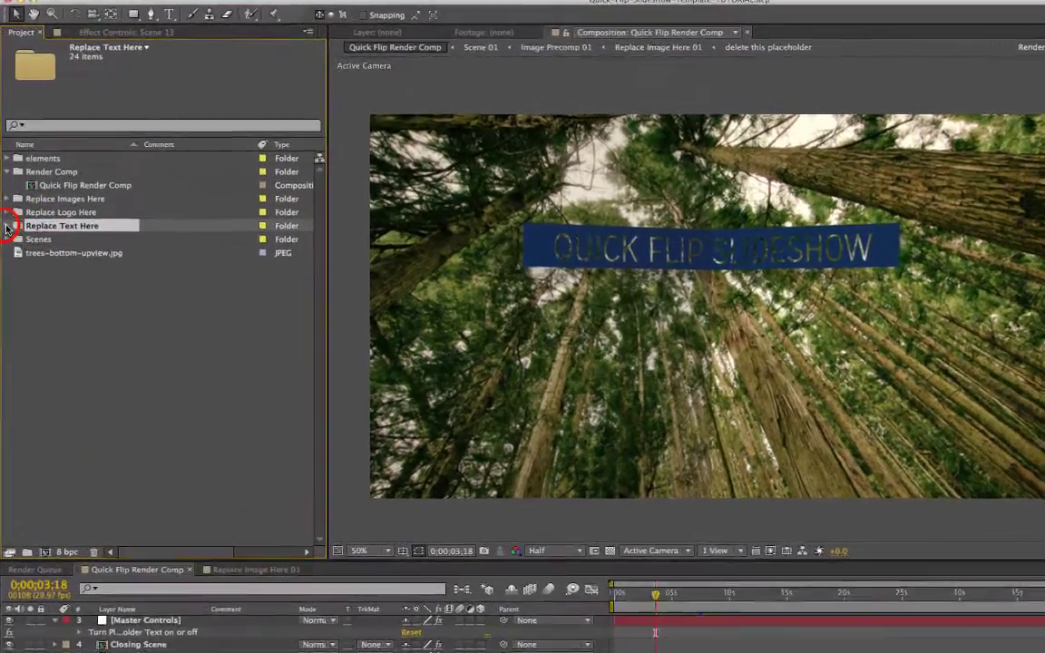
pyautogui.click(5, 189)
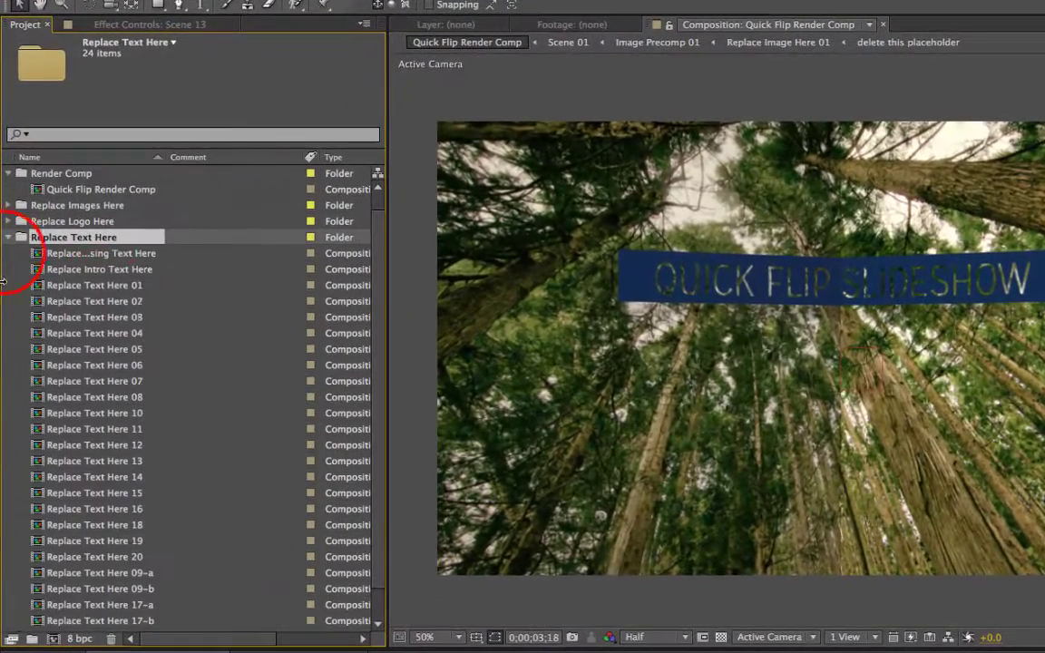
pyautogui.click(178, 285)
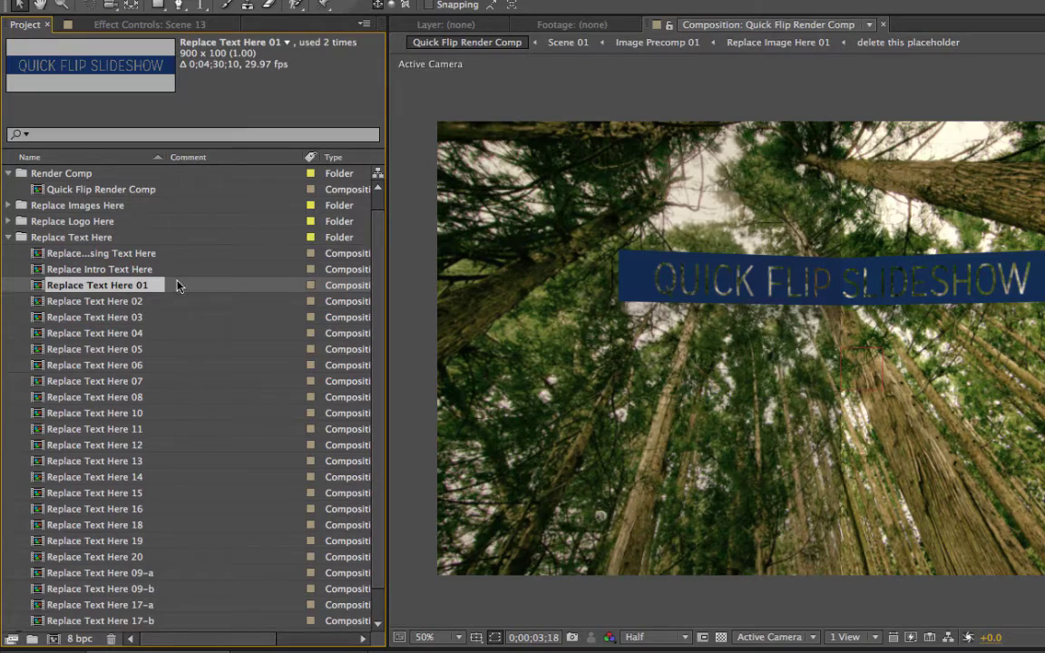
pyautogui.doubleClick(135, 287)
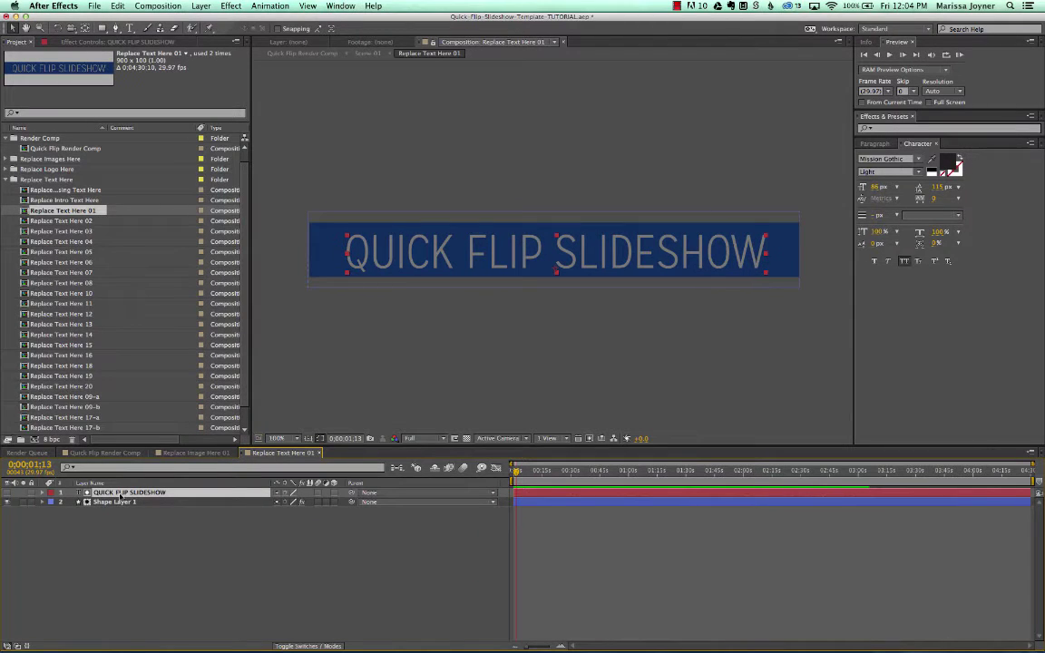
# Replace the QUICK FLIP SLIDESHOW layer's wording with "TYPE YOUR TEXT HERE"
pyautogui.click(94, 501)
pyautogui.doubleClick(129, 493)
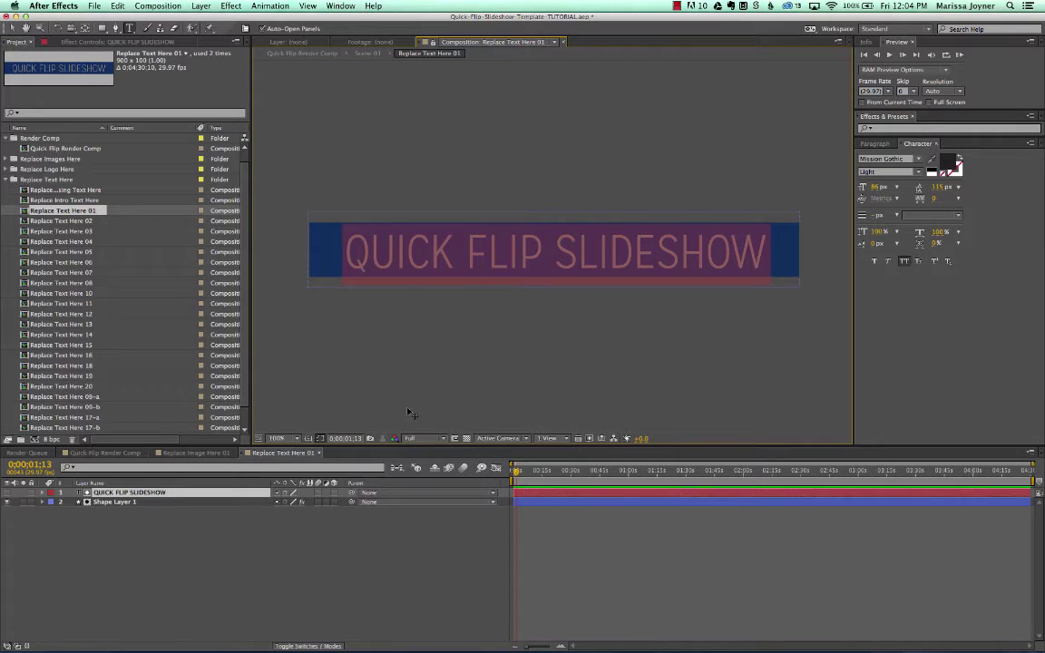
pyautogui.write('TYP')
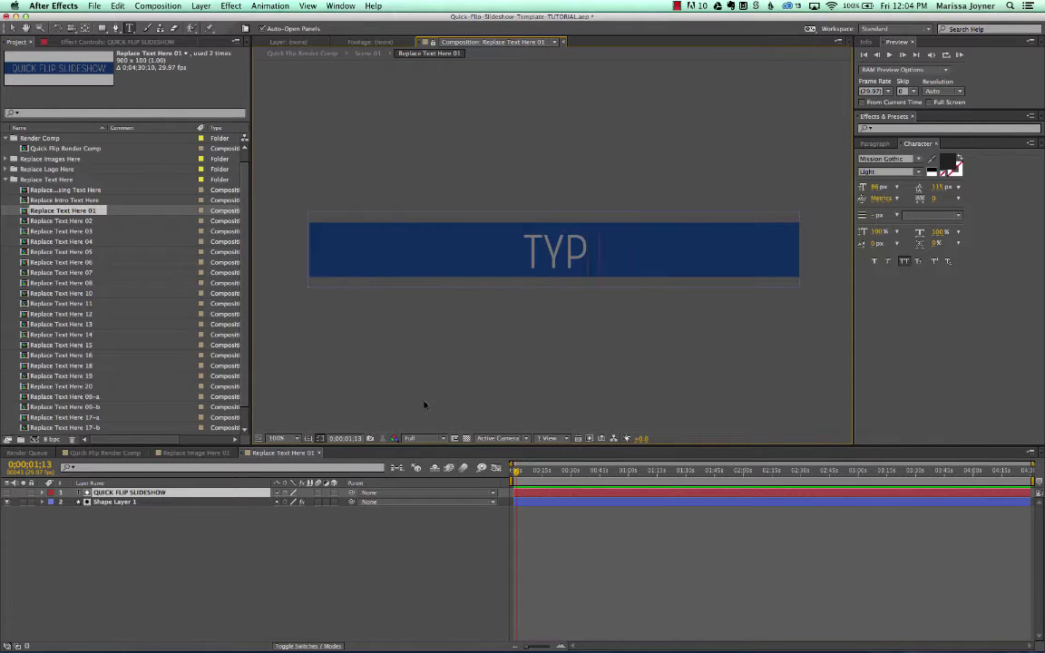
pyautogui.write('E YOUR TEXT HERE')
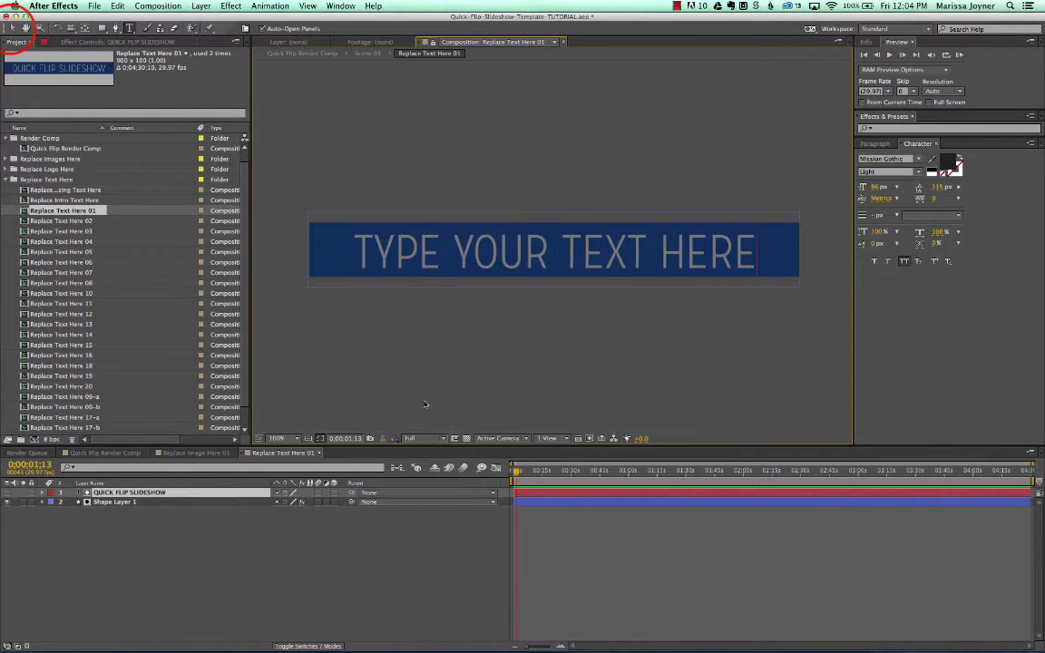
pyautogui.click(13, 28)
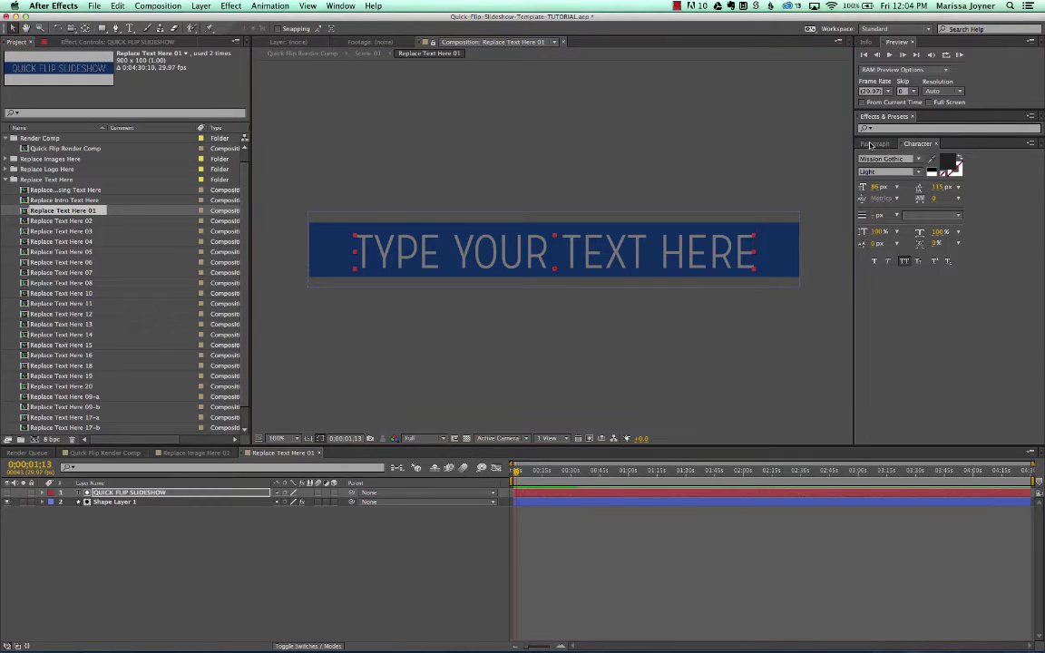
# Look through the available fonts, set the text size to 91 px, and return to Quick Flip Render Comp
pyautogui.click(923, 144)
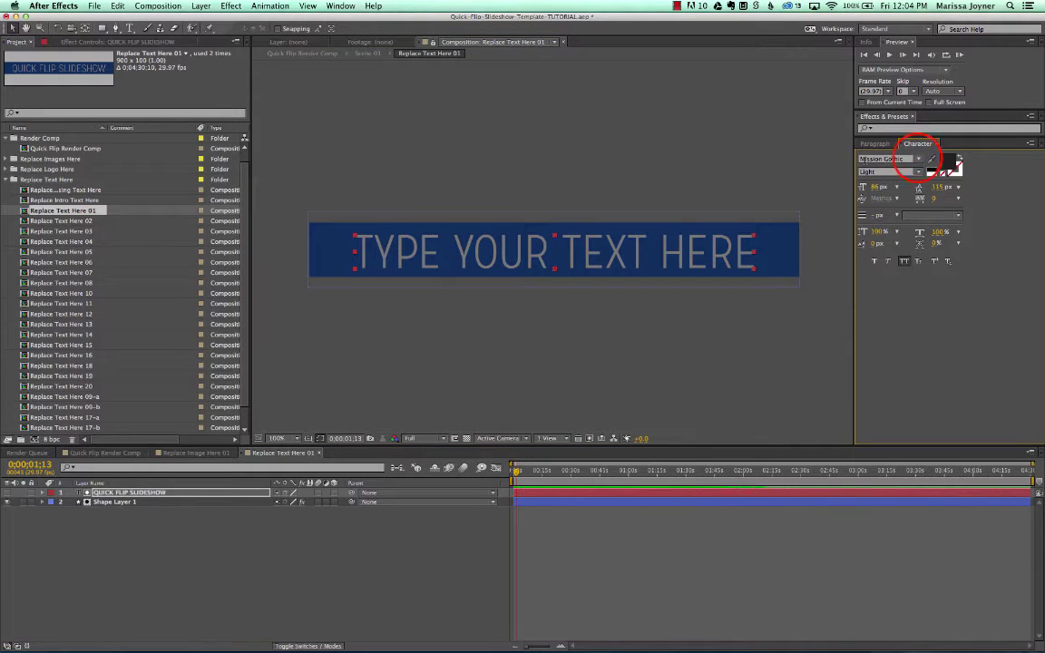
pyautogui.click(918, 159)
pyautogui.click(992, 169)
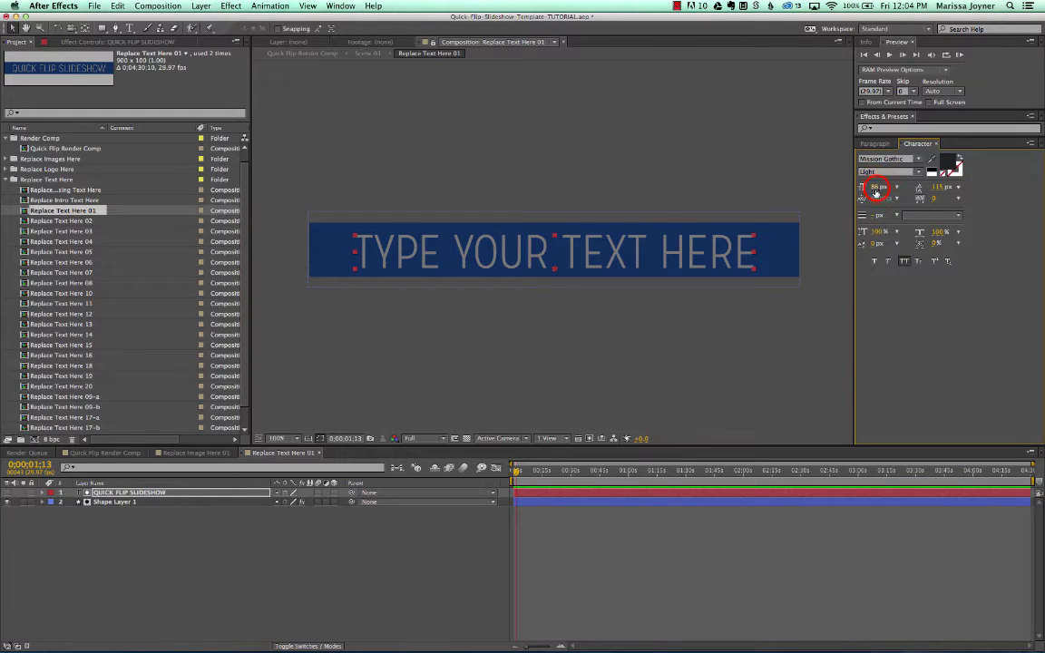
pyautogui.moveTo(878, 187)
pyautogui.mouseDown()
pyautogui.moveTo(898, 187)
pyautogui.moveTo(875, 186)
pyautogui.mouseUp()
pyautogui.click(107, 453)
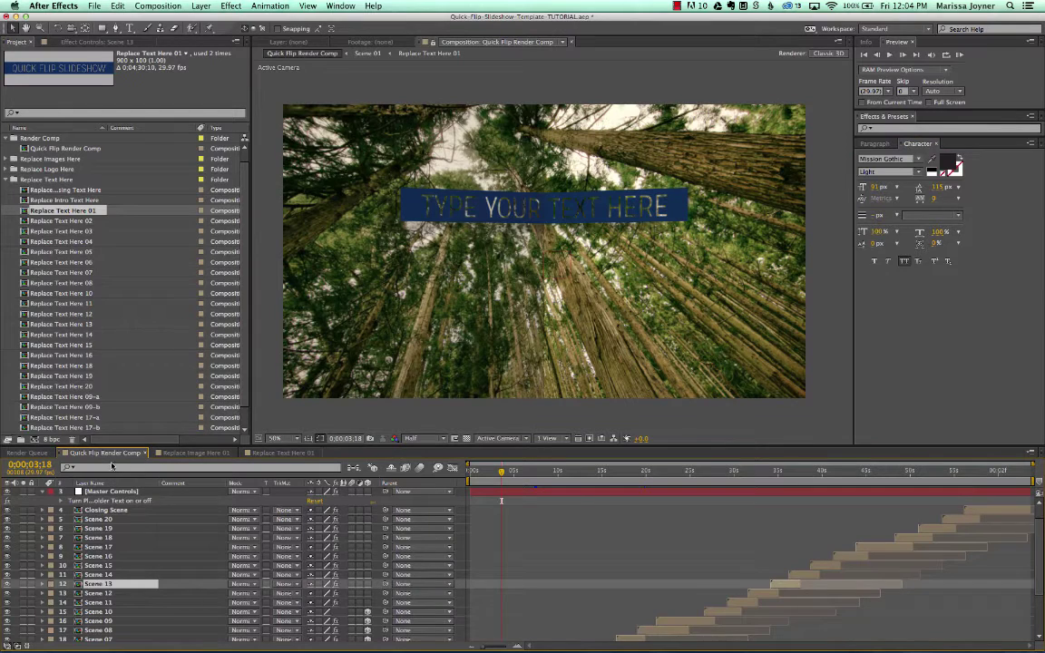
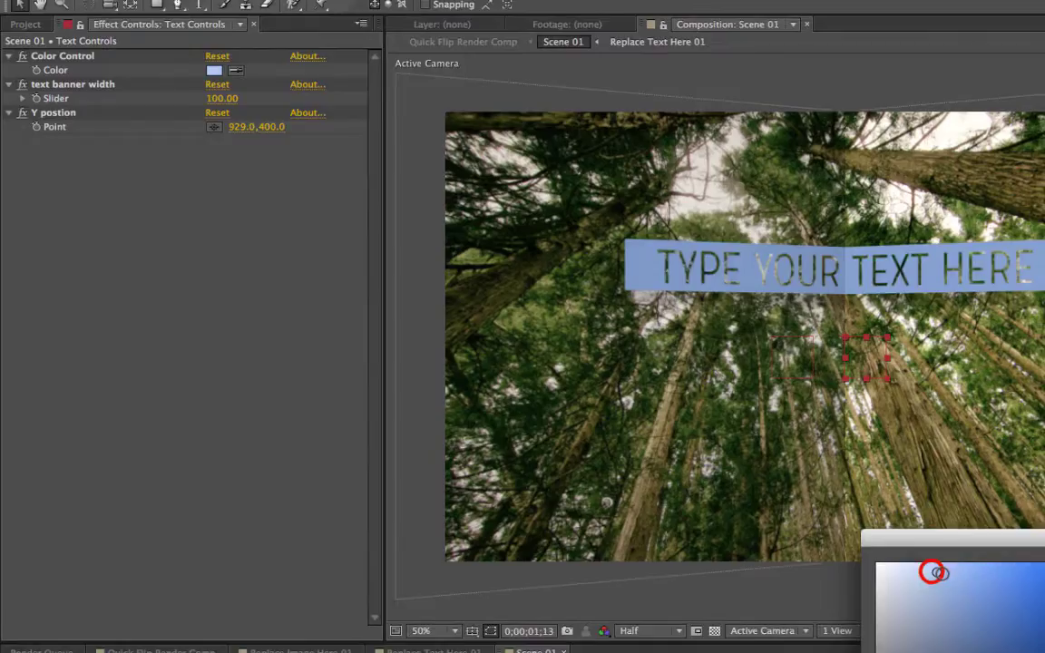
# Set the Scene 01 text banner's color to white and try out its text banner width slider
pyautogui.click(804, 397)
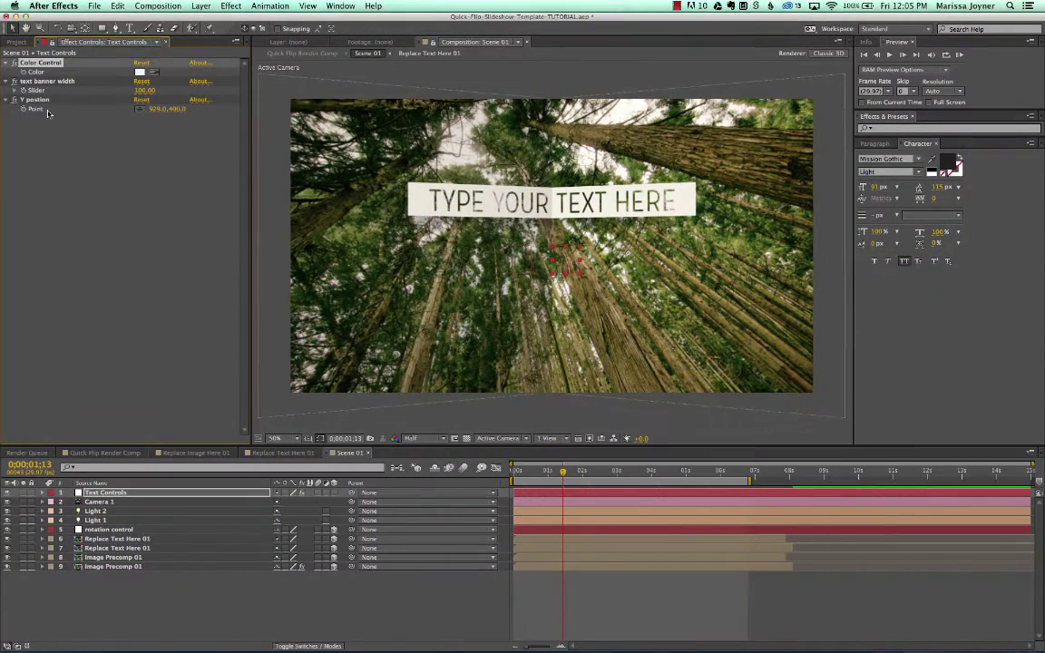
pyautogui.moveTo(149, 90); pyautogui.dragTo(136, 89)
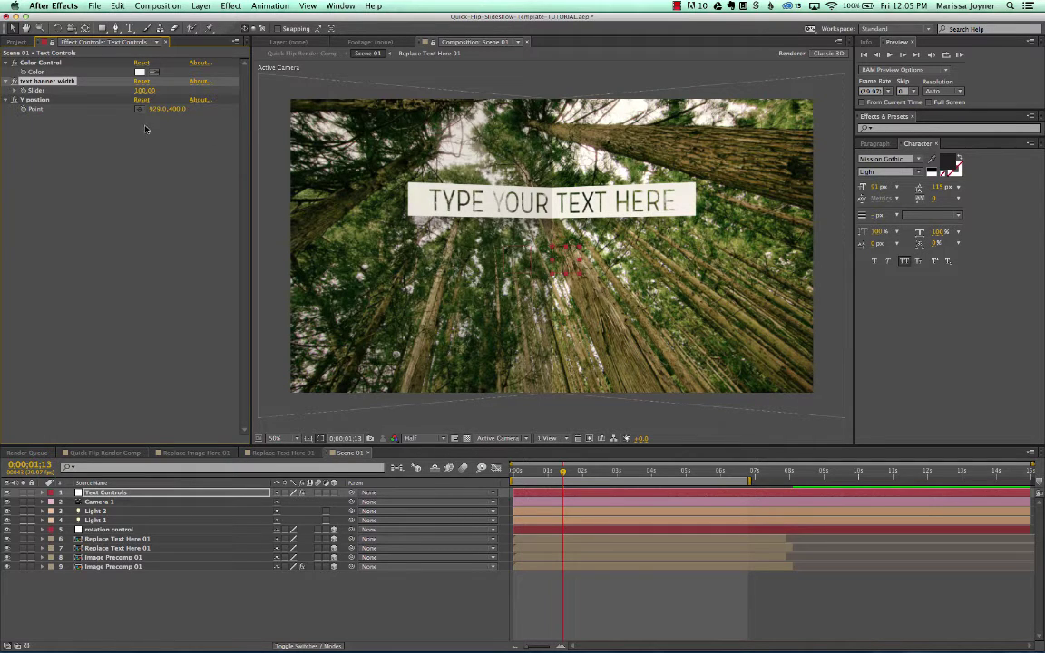
# Move the Scene 01 text banner down to mid-frame with its Y position control, and return to Quick Flip Render Comp
pyautogui.moveTo(151, 109); pyautogui.dragTo(205, 108)
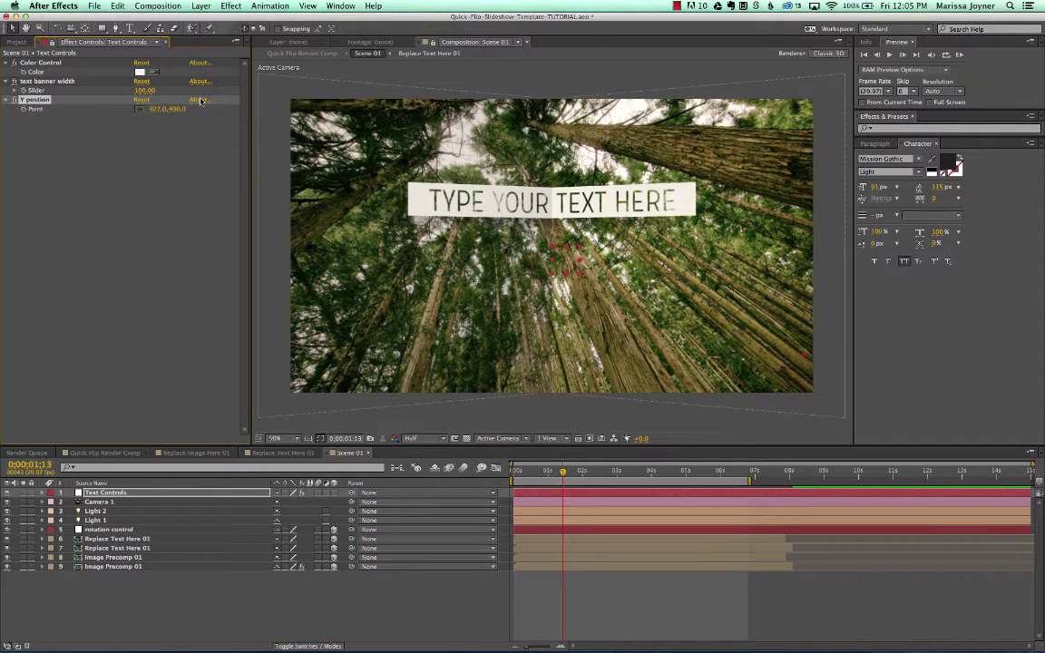
pyautogui.moveTo(174, 108); pyautogui.dragTo(163, 291)
pyautogui.click(91, 455)
pyautogui.click(103, 452)
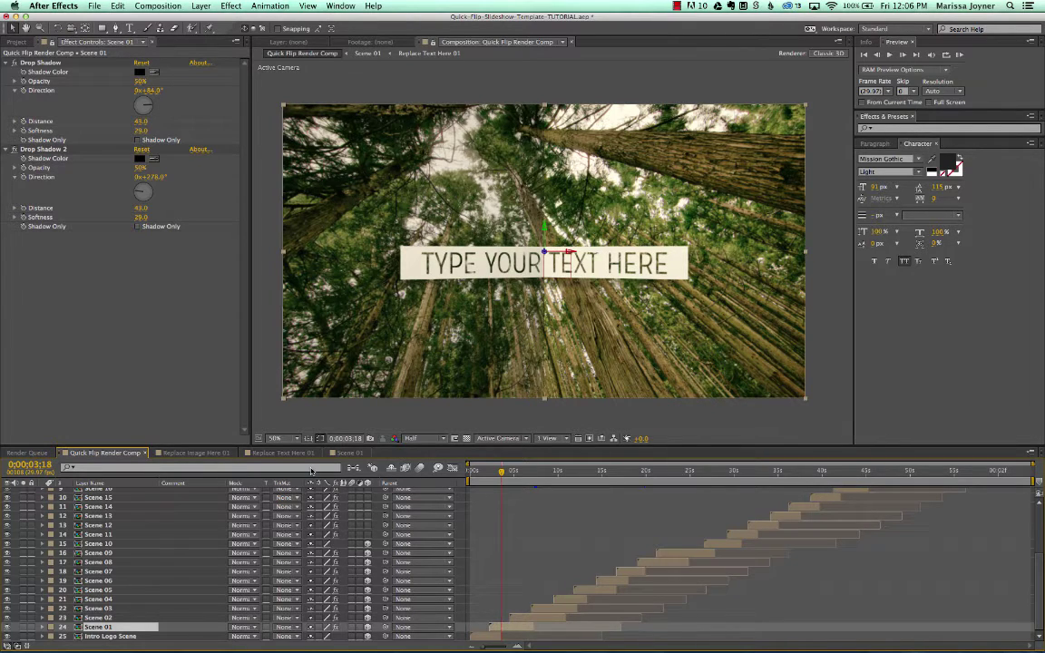
# Collapse the Scenes folder, open the Replace Logo Here composition from its folder, and move the playhead to 0;00;18;14
pyautogui.click(16, 42)
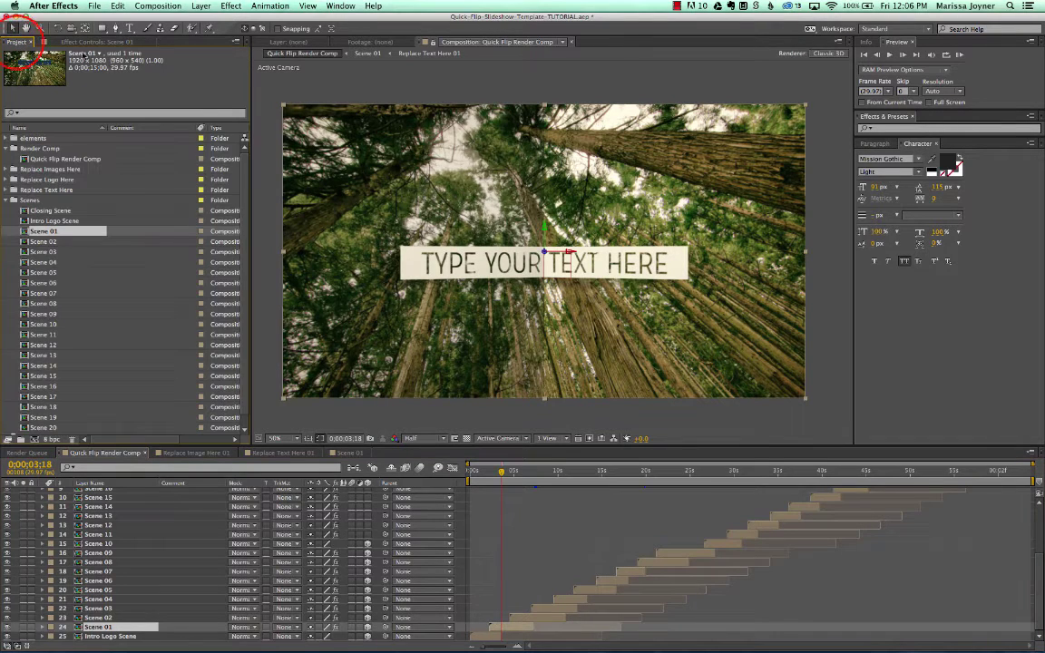
pyautogui.click(8, 199)
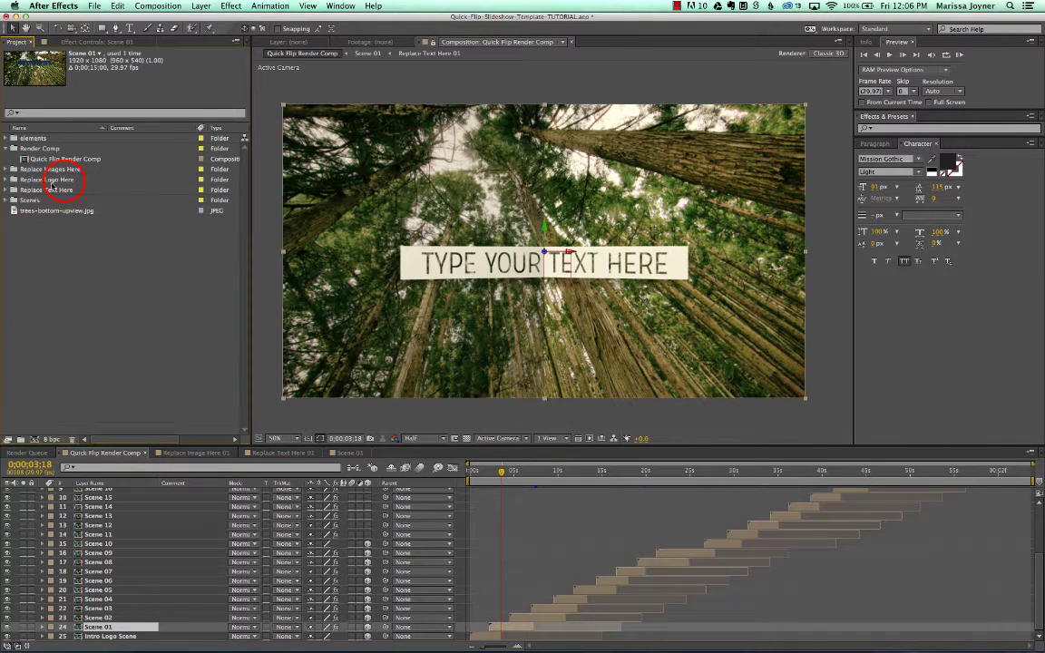
pyautogui.click(62, 179)
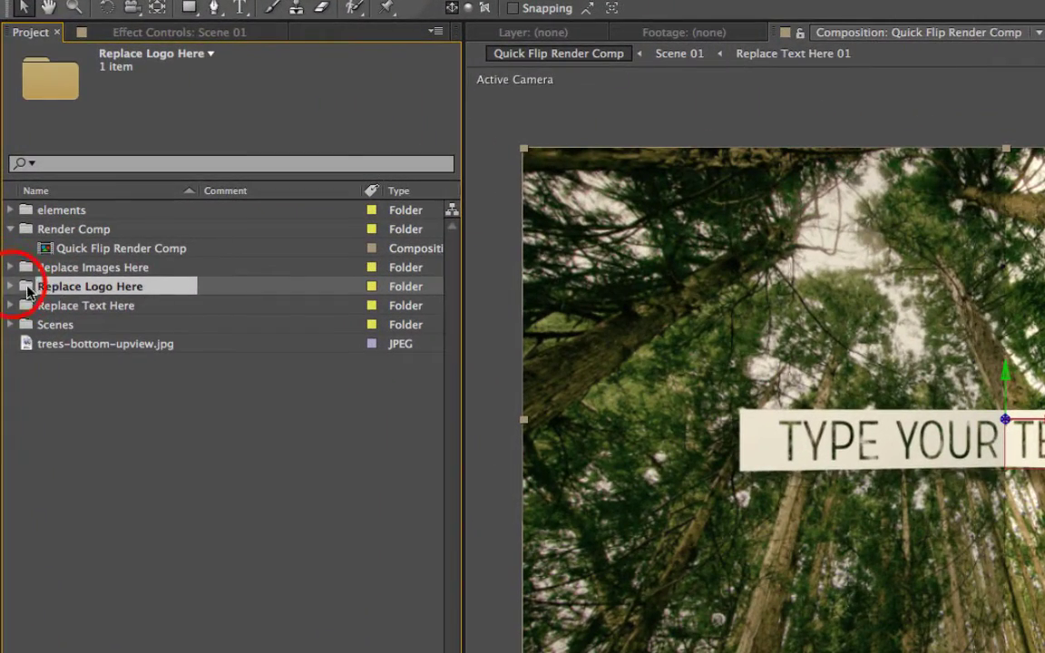
pyautogui.click(8, 246)
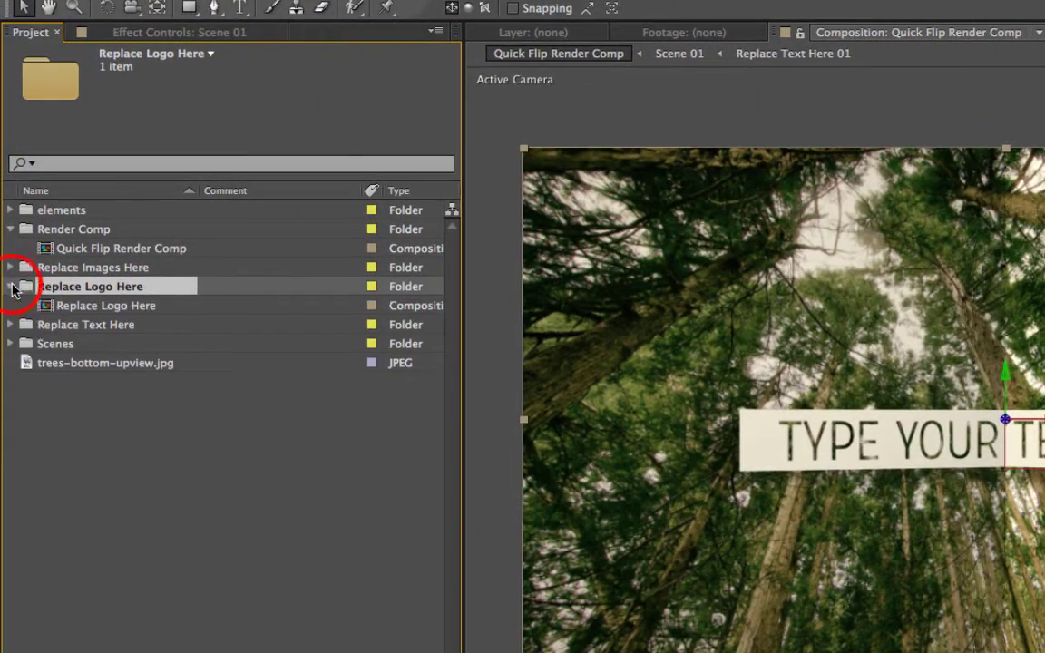
pyautogui.click(78, 312)
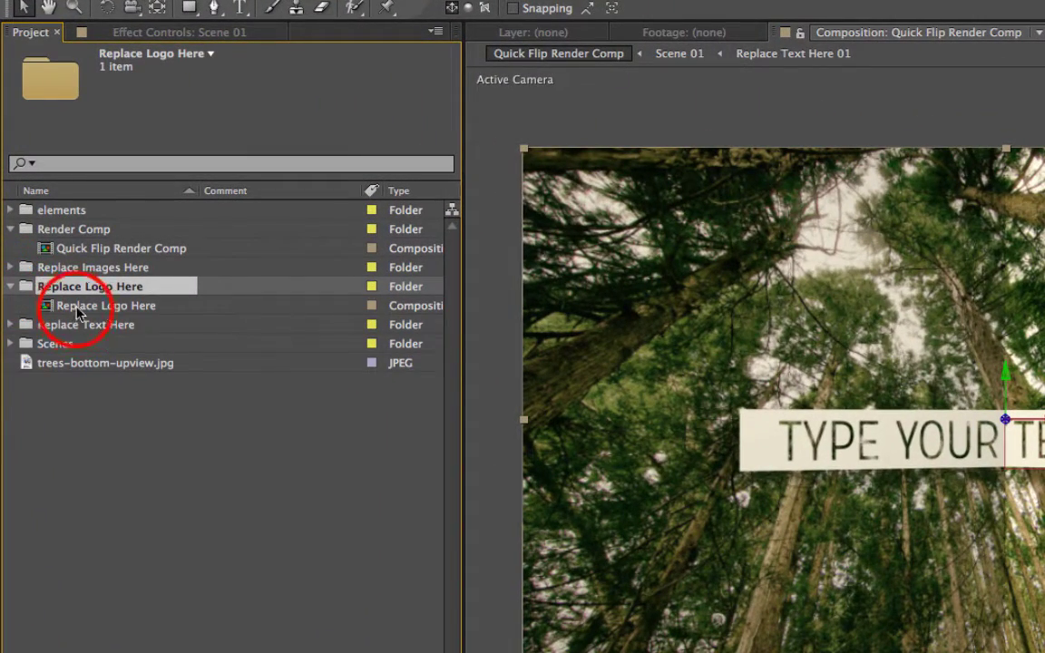
pyautogui.doubleClick(131, 313)
pyautogui.click(582, 486)
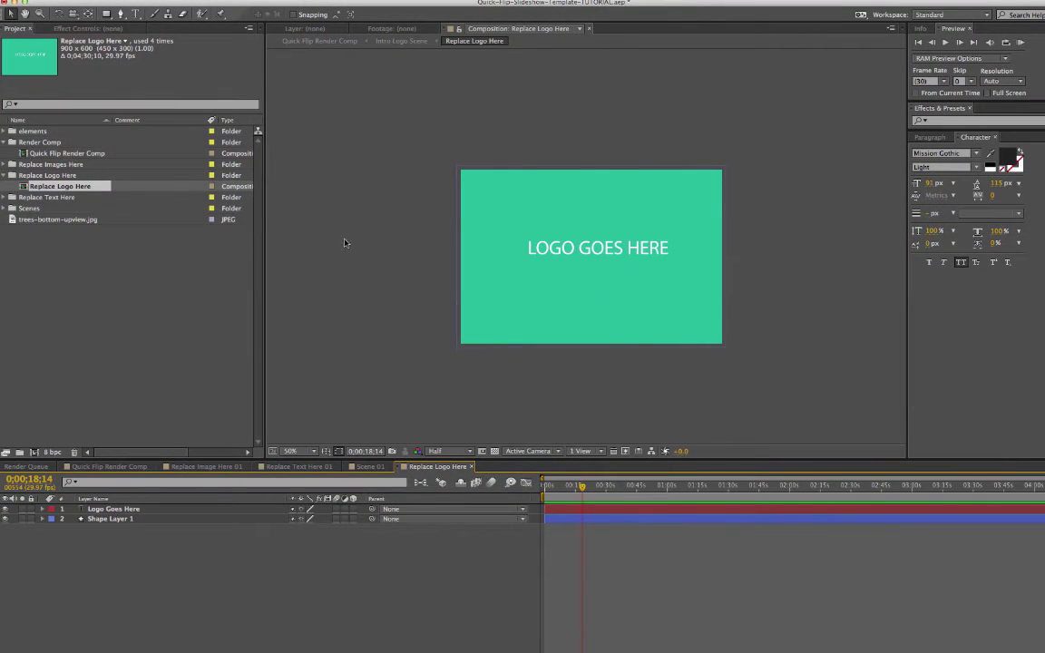
# Select the Logo Goes Here layer and open its text for editing
pyautogui.click(117, 509)
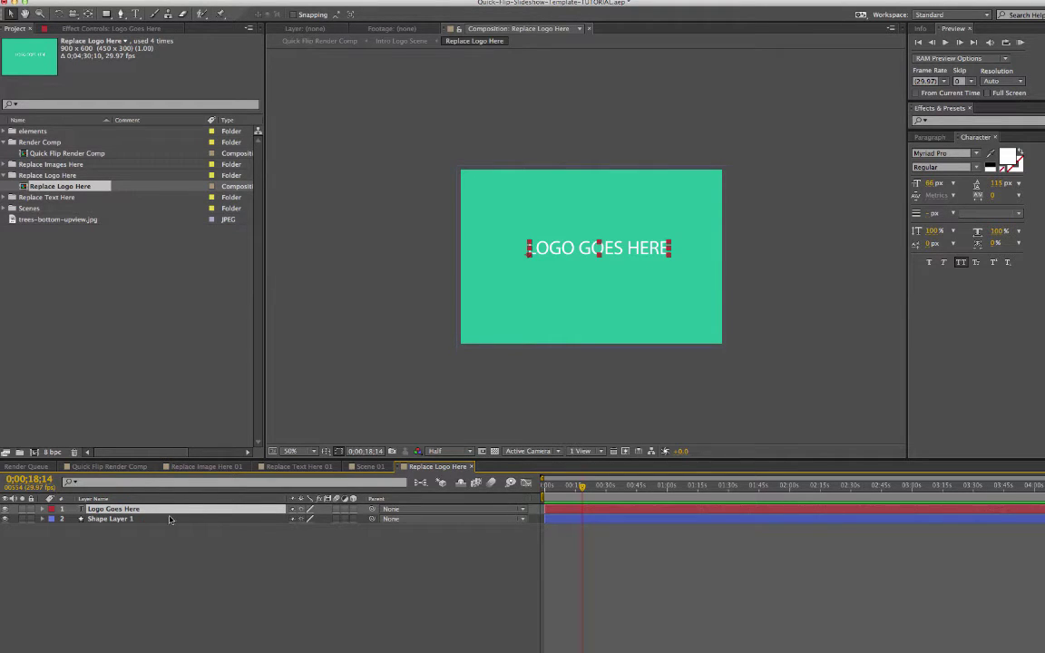
pyautogui.keyDown('shift'); pyautogui.click(168, 518); pyautogui.keyUp('shift')
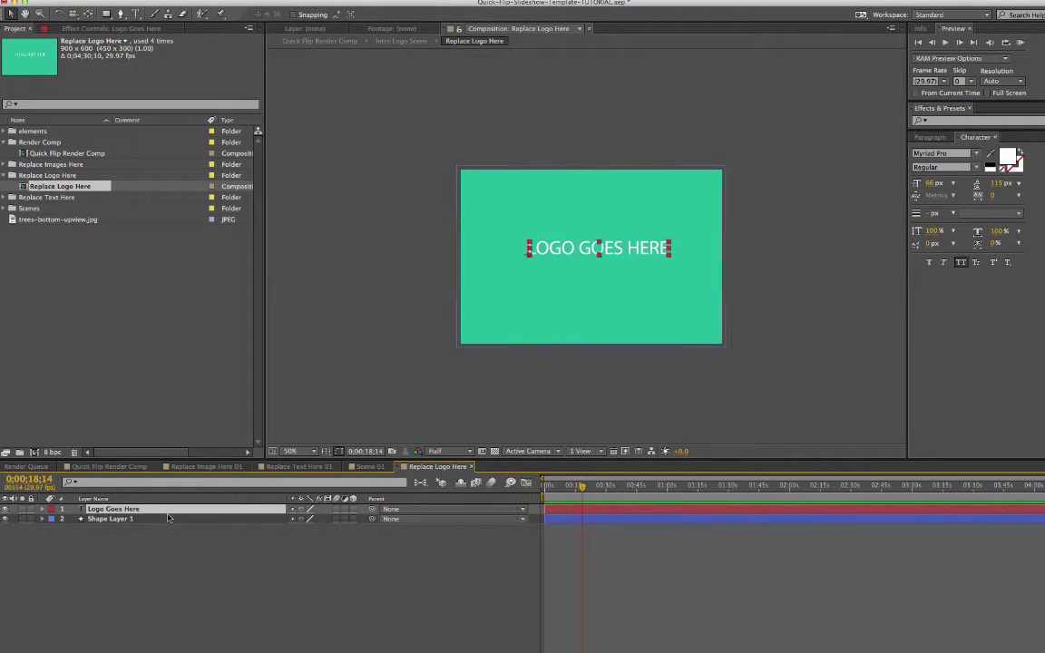
pyautogui.click(105, 510)
pyautogui.doubleClick(105, 510)
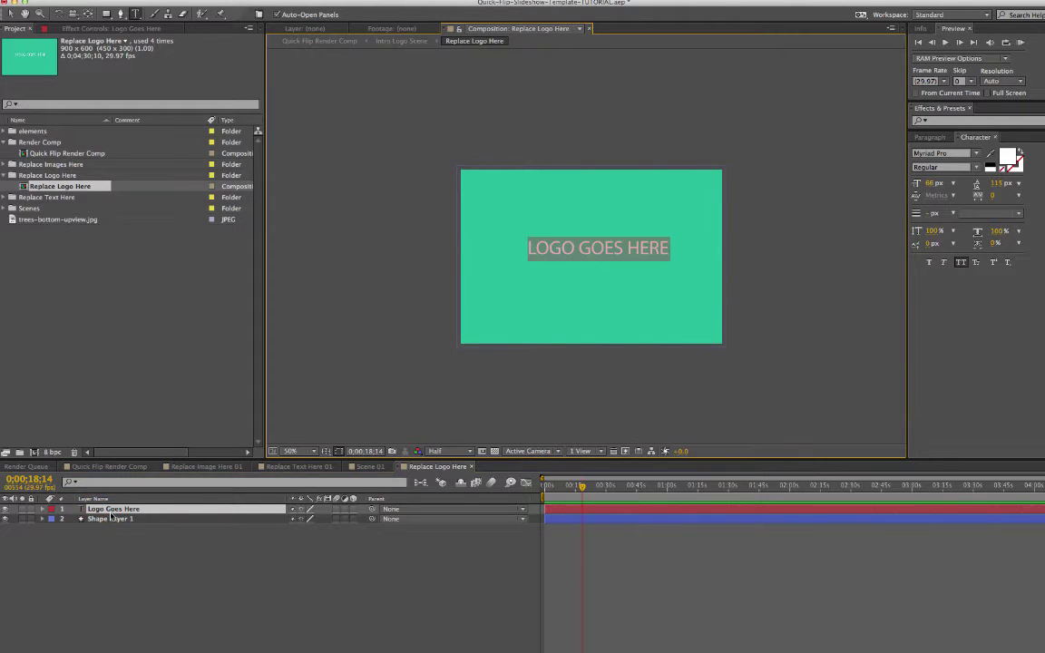
# Open the fill color of Shape Layer 1, cancel without changing it, and deselect the layer
pyautogui.click(102, 520)
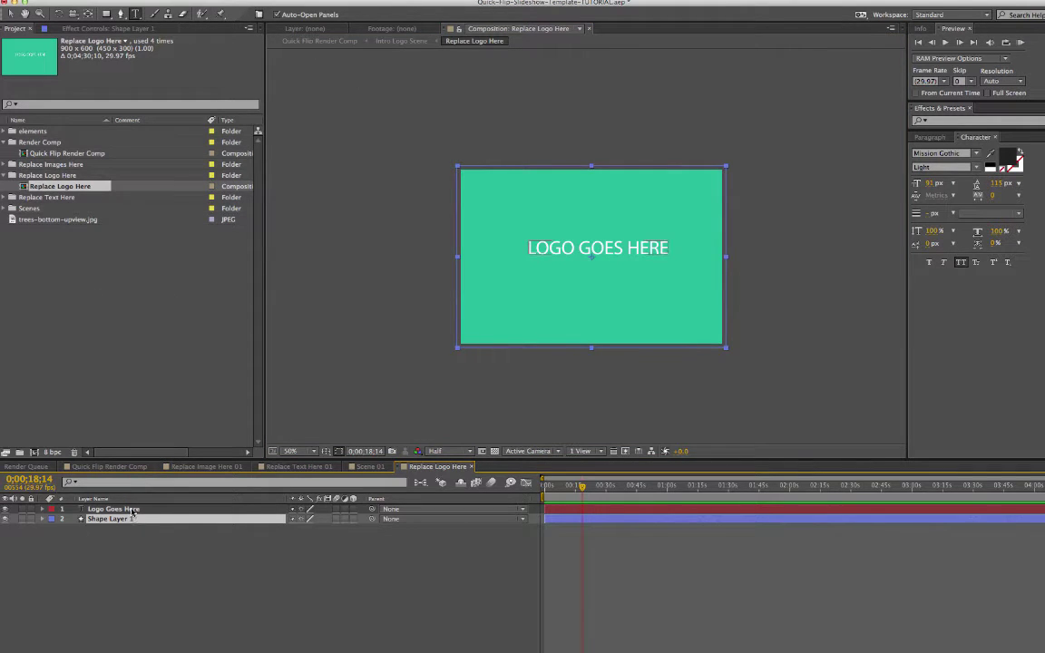
pyautogui.press('v')
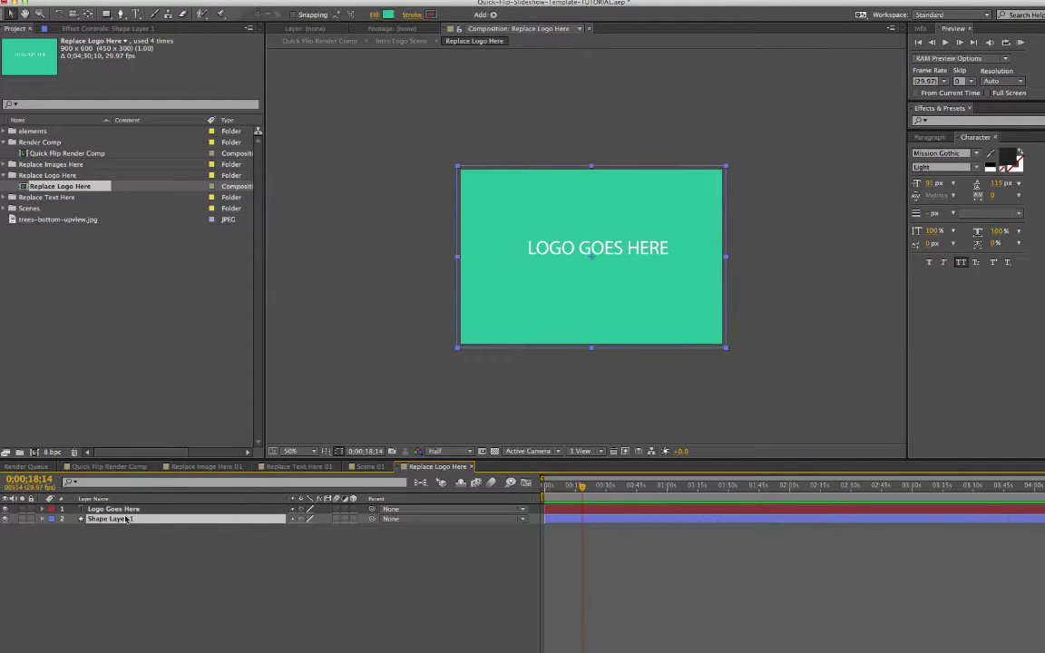
pyautogui.click(388, 15)
pyautogui.click(862, 426)
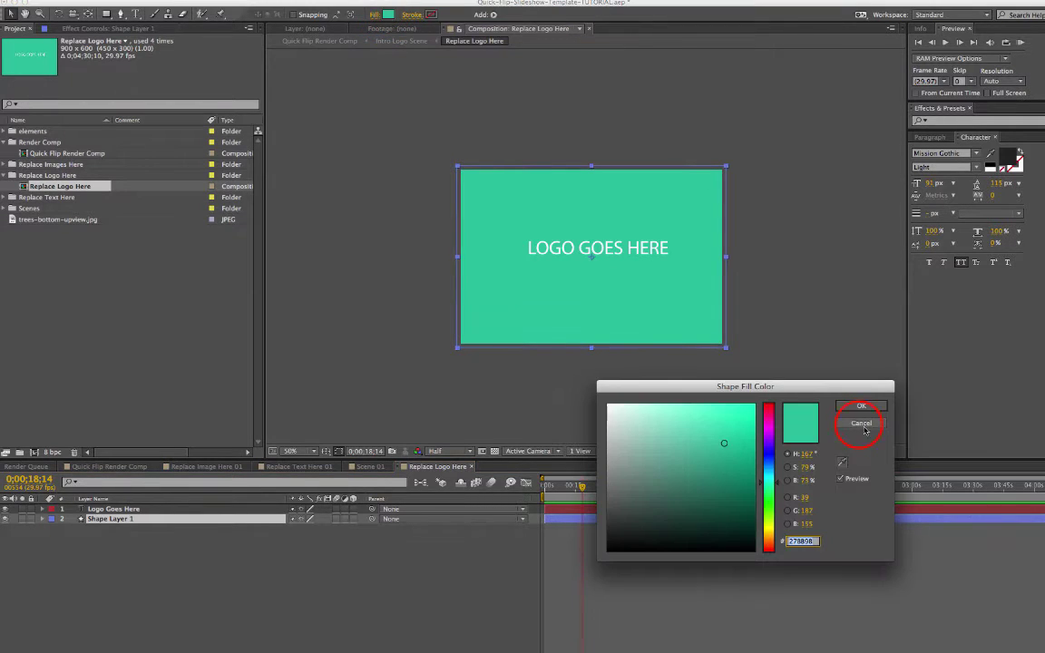
pyautogui.click(100, 563)
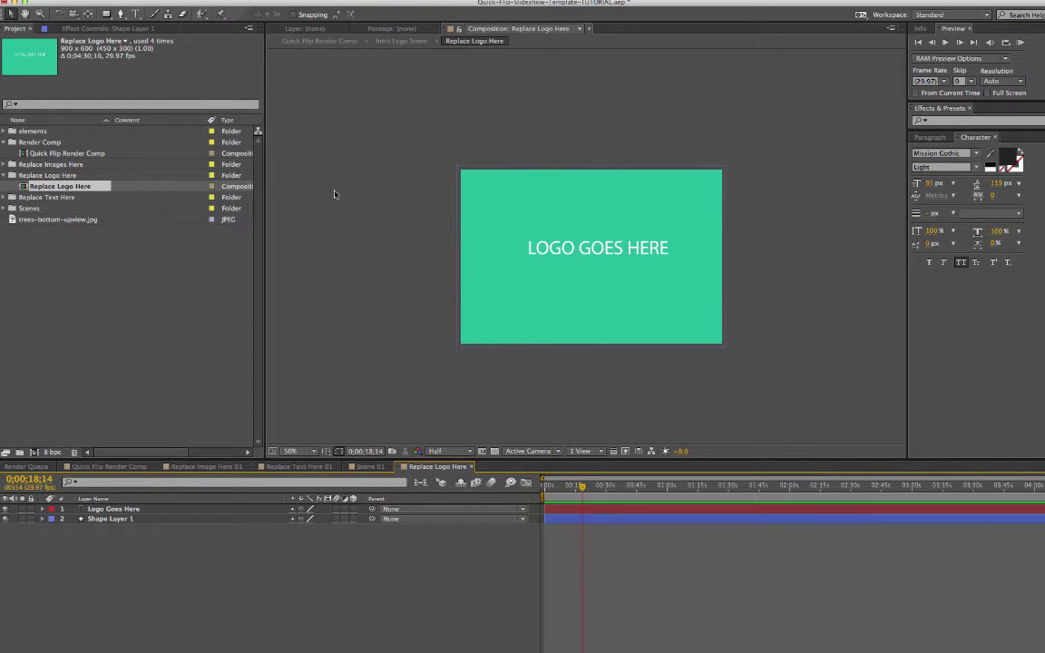
pyautogui.click(87, 1)
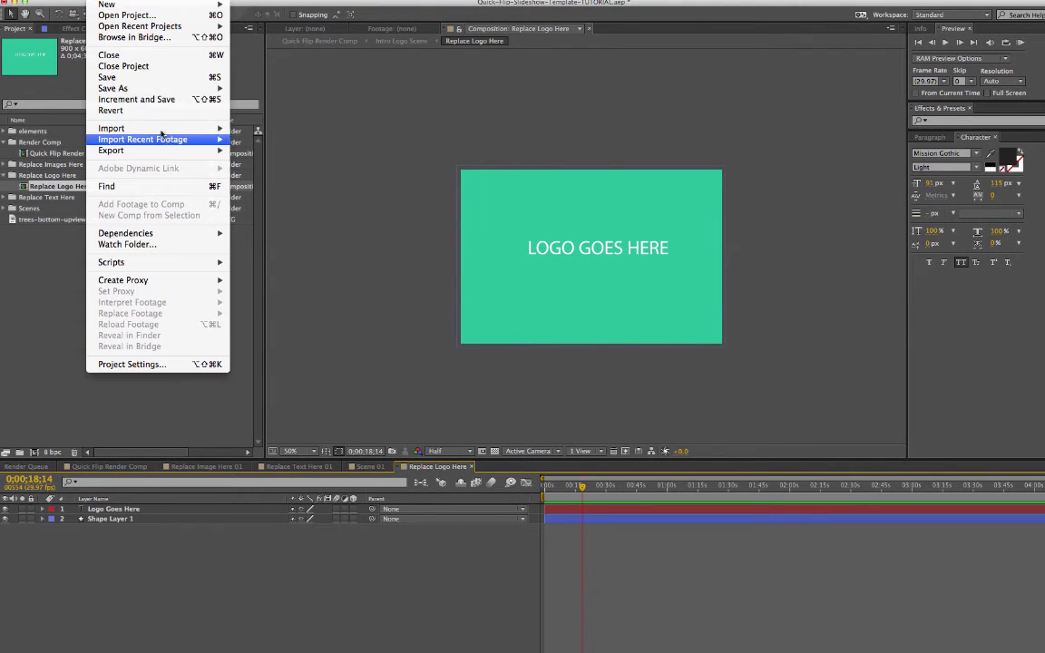
pyautogui.moveTo(151, 126)
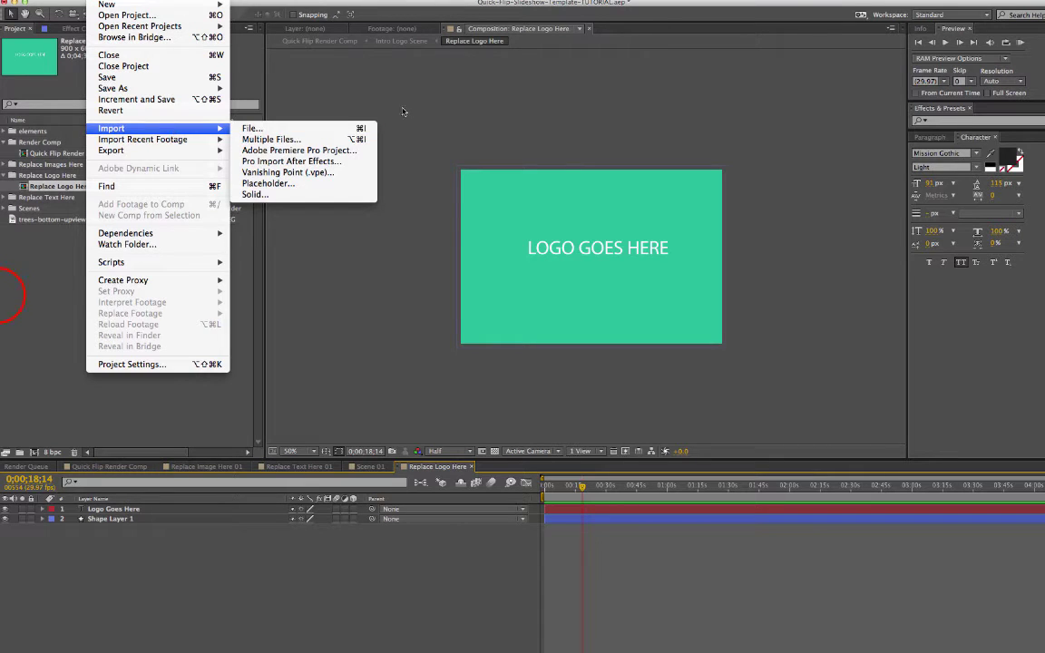
pyautogui.click(86, 297)
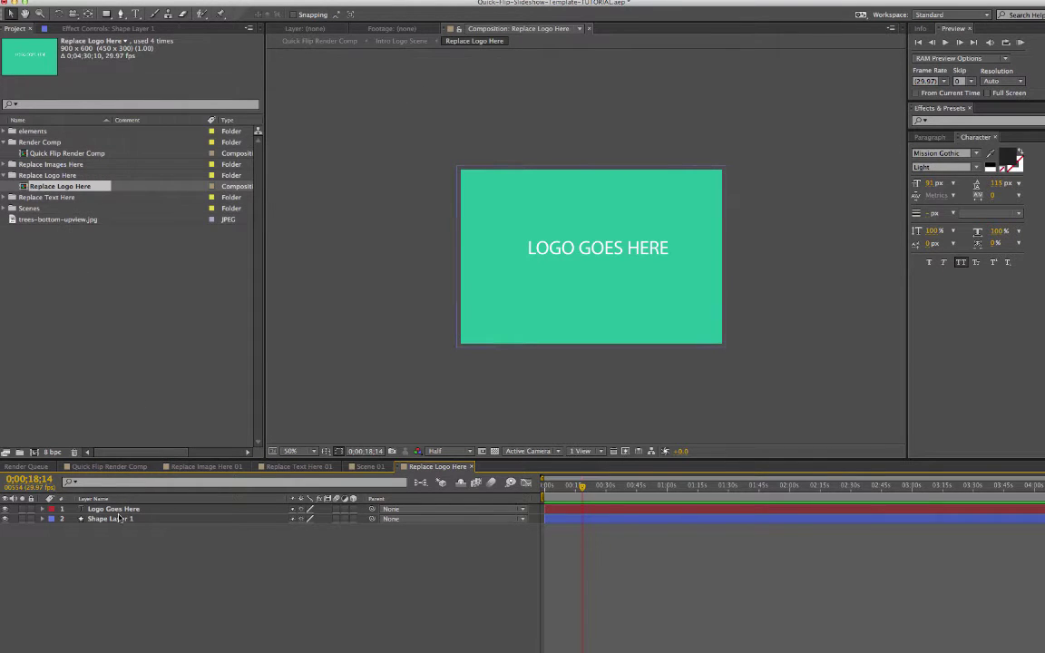
# Return to Quick Flip Render Comp and save the project
pyautogui.click(108, 466)
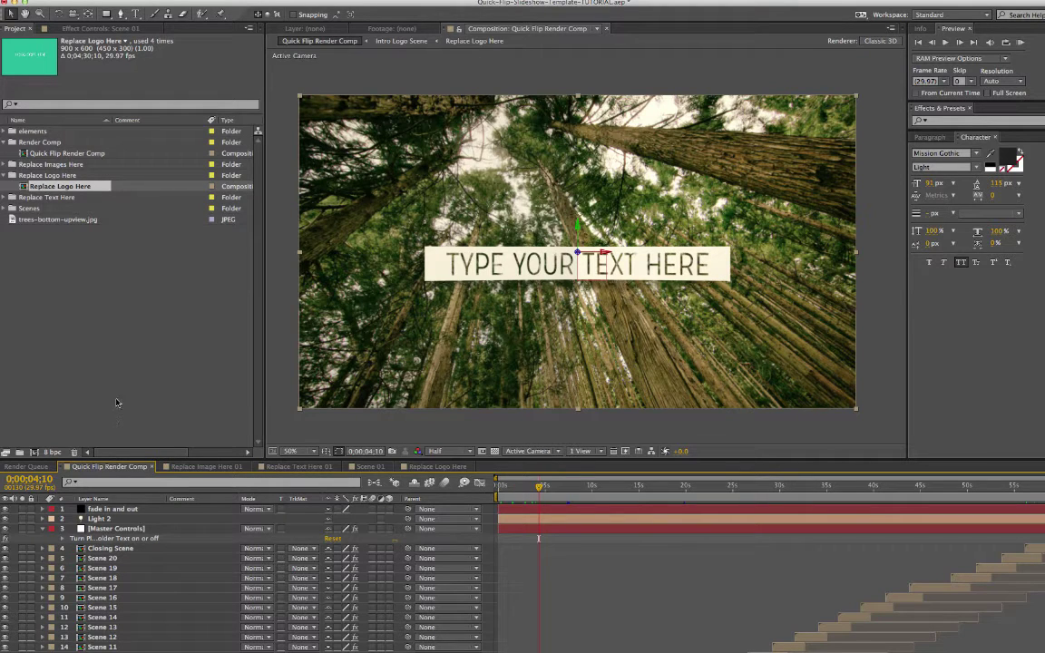
pyautogui.click(16, 29)
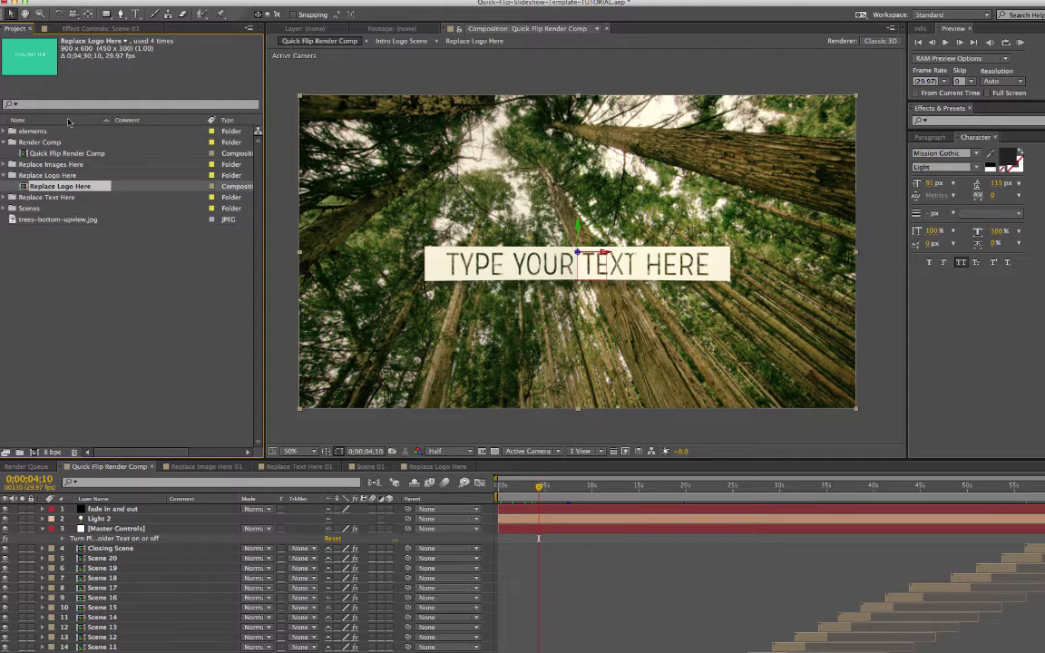
pyautogui.click(91, 3)
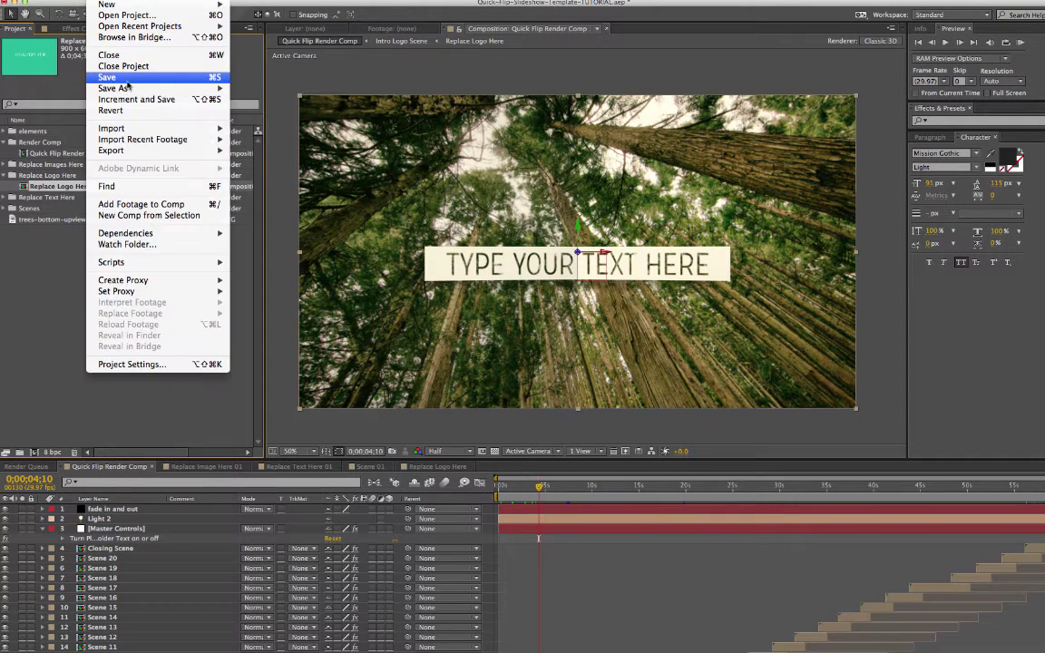
pyautogui.click(127, 78)
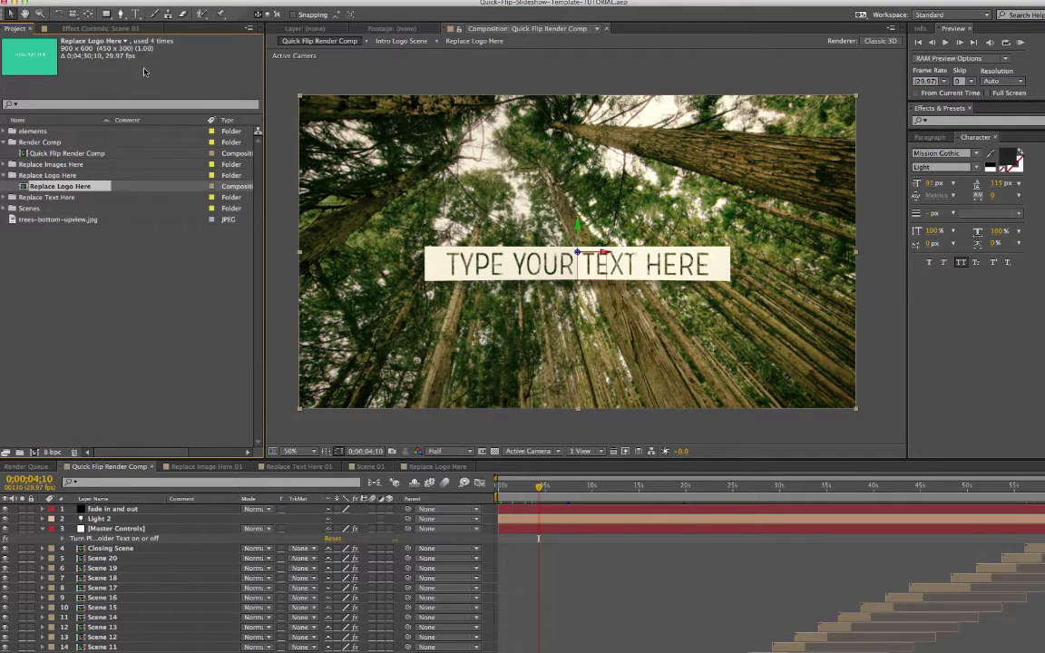
# Save a copy of the project as Quick-Flip-Slideshow-Template-TUTORIAL copy.aep in the QuickFlip-Slideshow folder
pyautogui.click(96, 3)
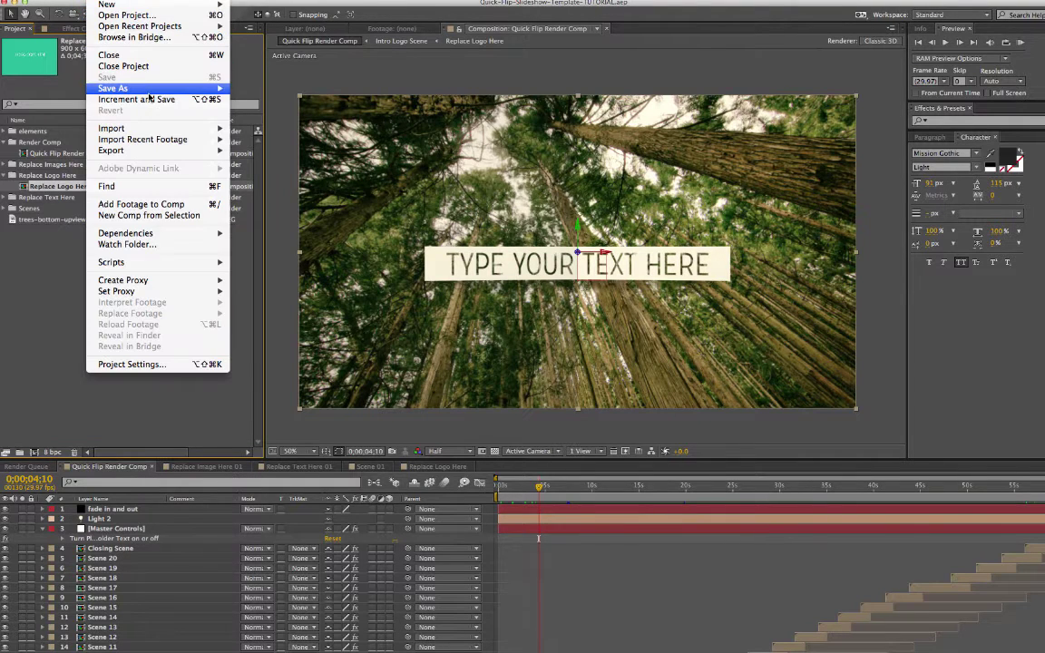
pyautogui.moveTo(150, 92)
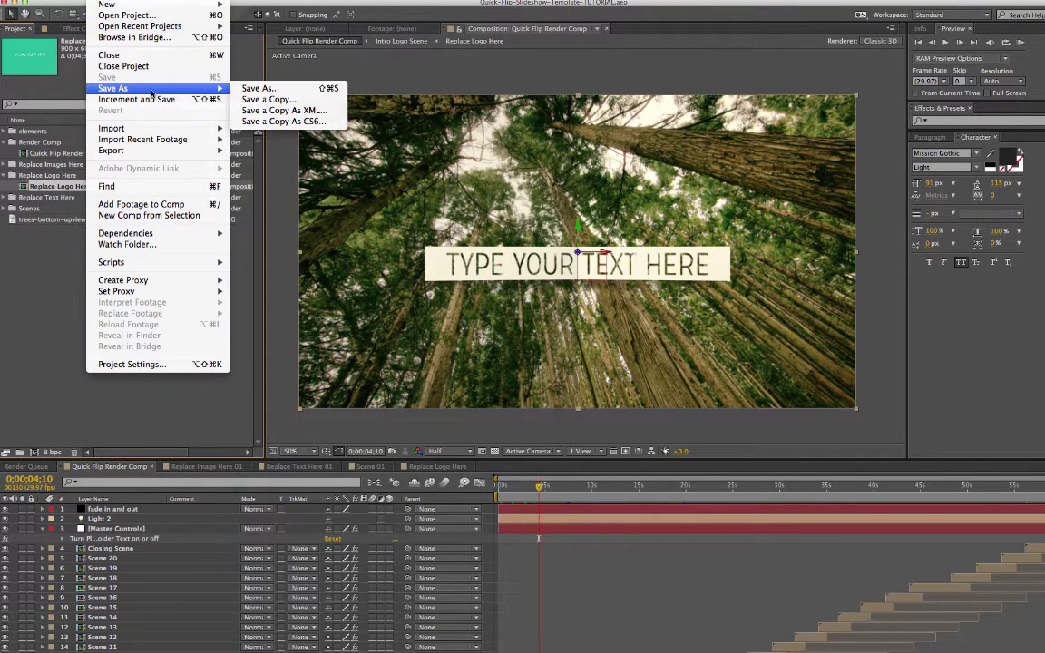
pyautogui.click(259, 99)
pyautogui.click(595, 104)
pyautogui.moveTo(594, 103); pyautogui.dragTo(639, 106)
pyautogui.click(845, 440)
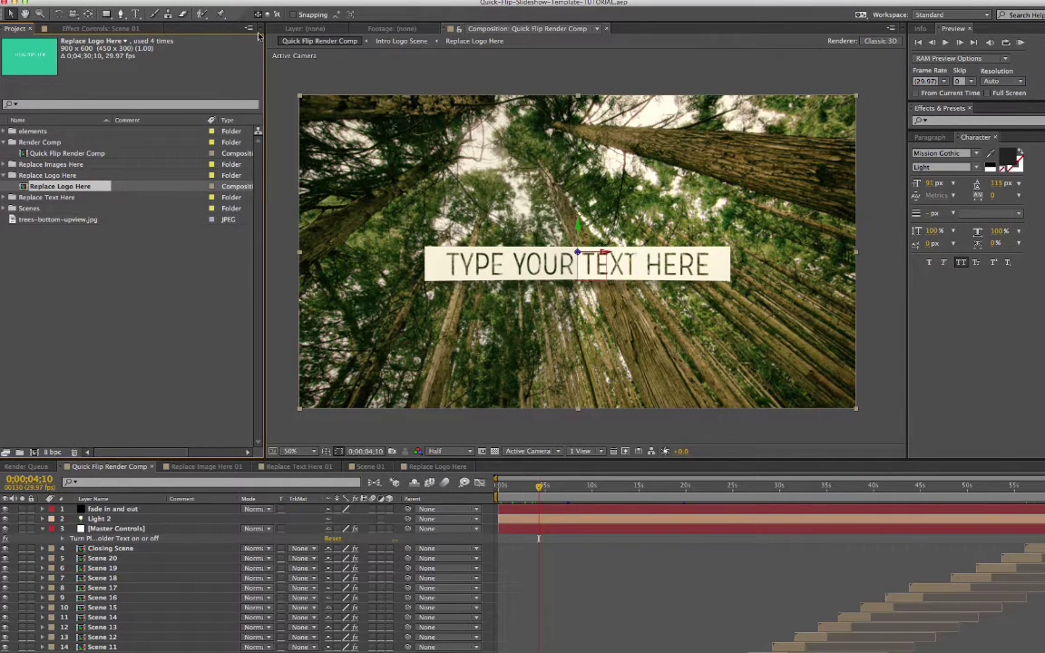
# Open the project Quick-Flip-Slideshow-Template-TUTORIAL copy.aep from the QuickFlip-Slideshow folder
pyautogui.click(132, 4)
pyautogui.click(100, 1)
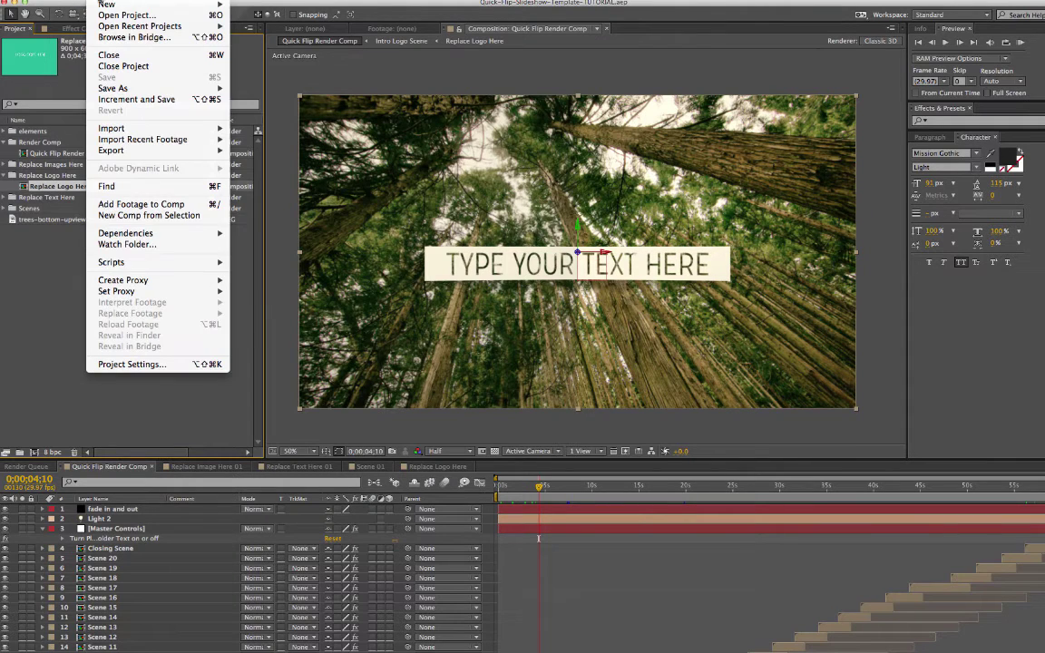
pyautogui.click(107, 7)
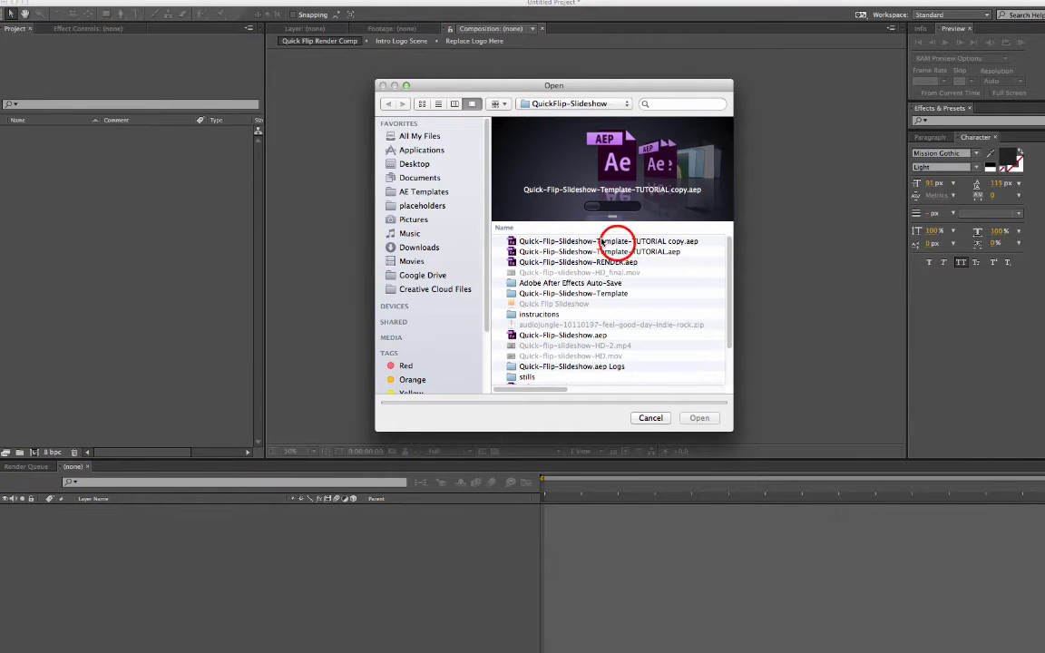
pyautogui.click(616, 243)
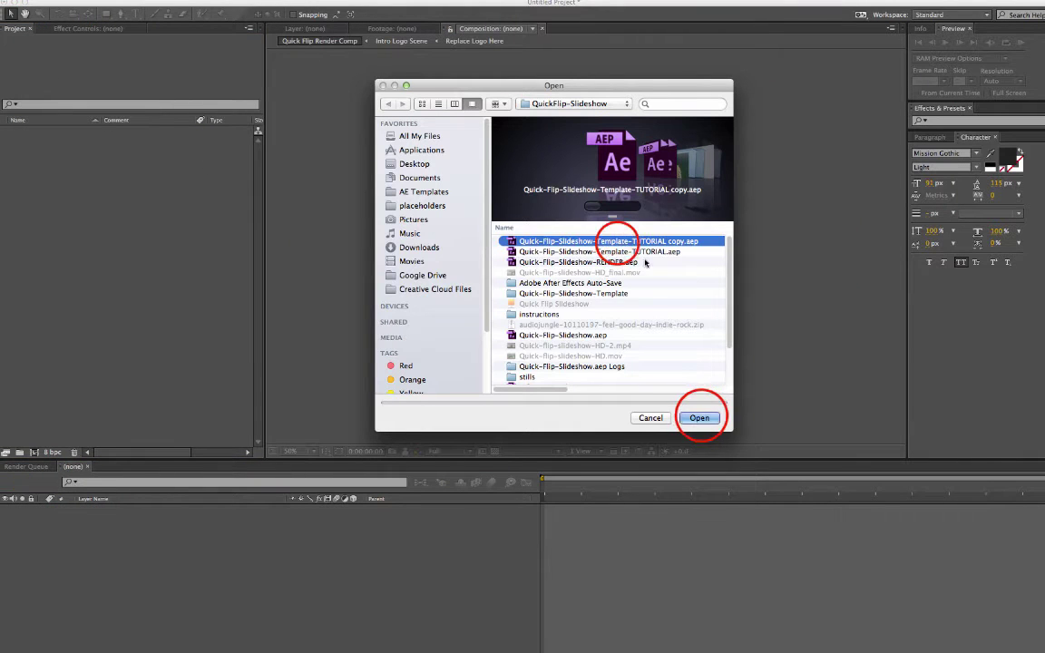
pyautogui.click(699, 417)
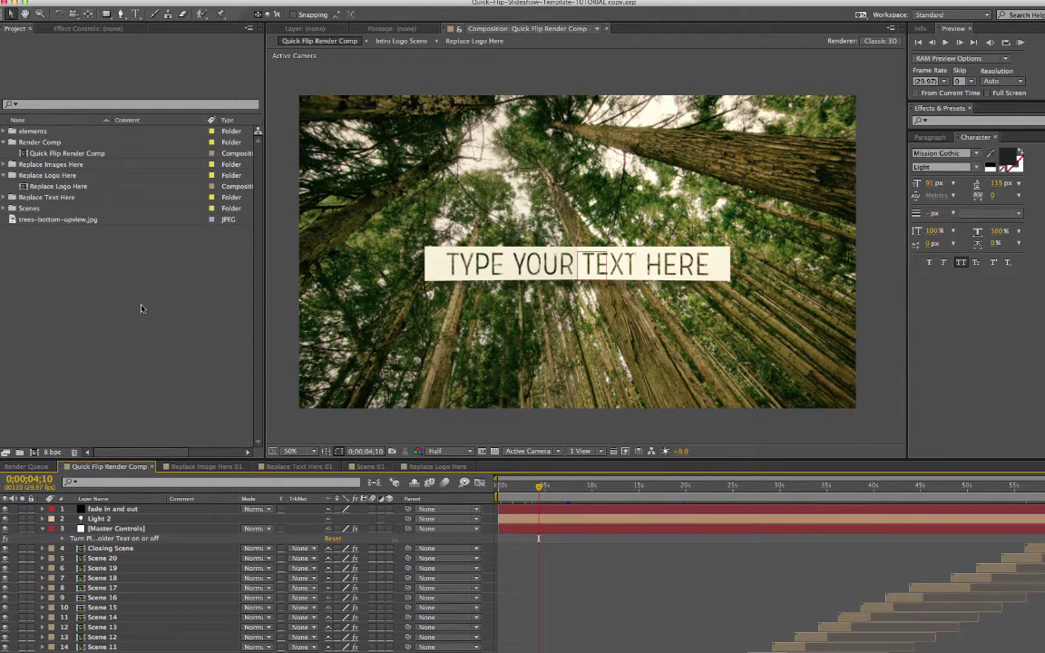
# Reopen the original Quick-Flip-Slideshow-Template-TUTORIAL.aep from the recent projects
pyautogui.click(99, 2)
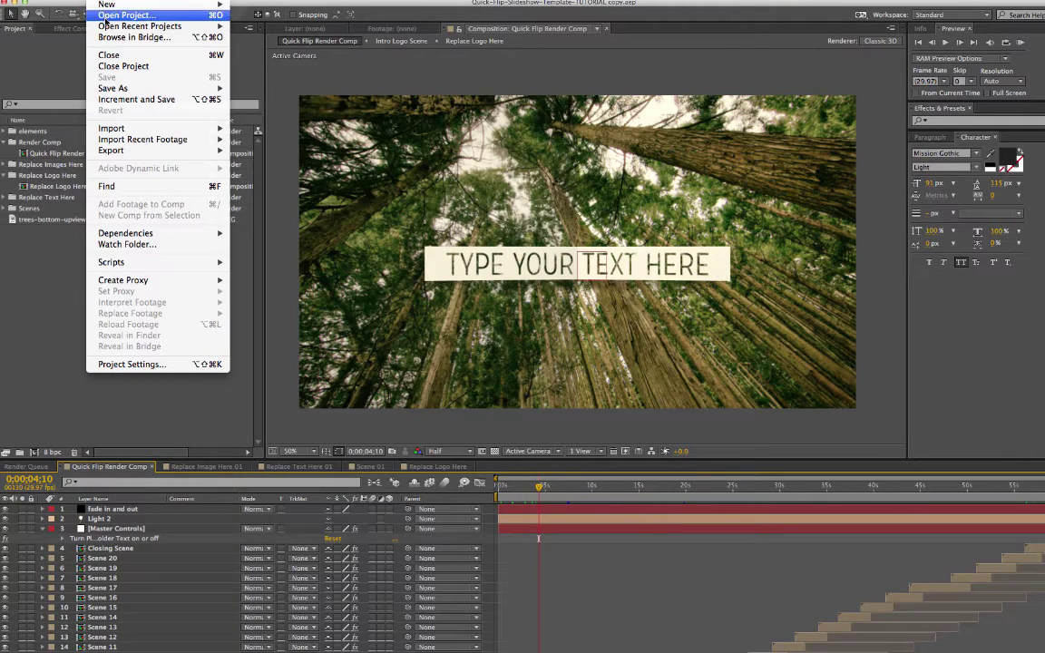
pyautogui.moveTo(107, 26)
pyautogui.click(243, 37)
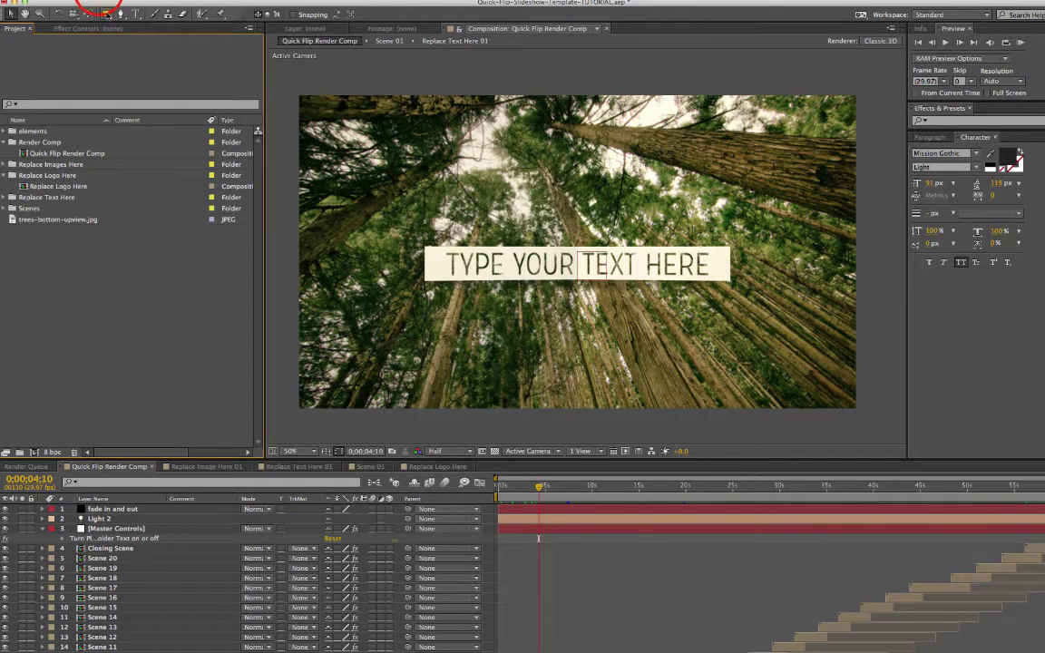
# Import Quick-Flip-Slideshow-Template-TUTORIAL copy.aep into the project and expand its folder, with the Name column widened to show the full name
pyautogui.click(91, 1)
pyautogui.moveTo(136, 129)
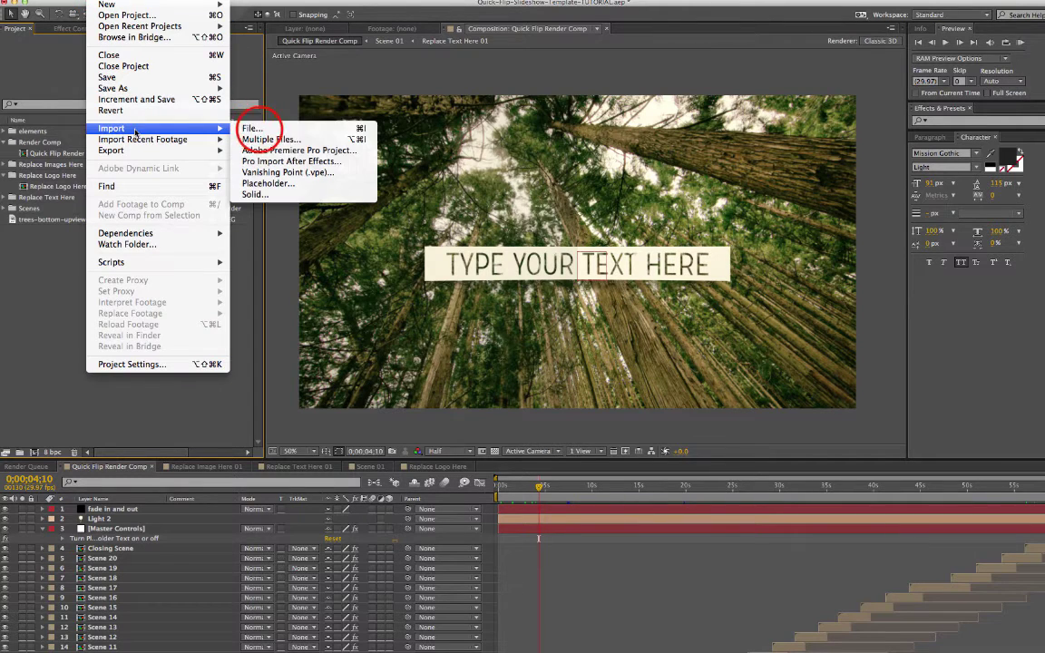
pyautogui.click(254, 129)
pyautogui.click(639, 232)
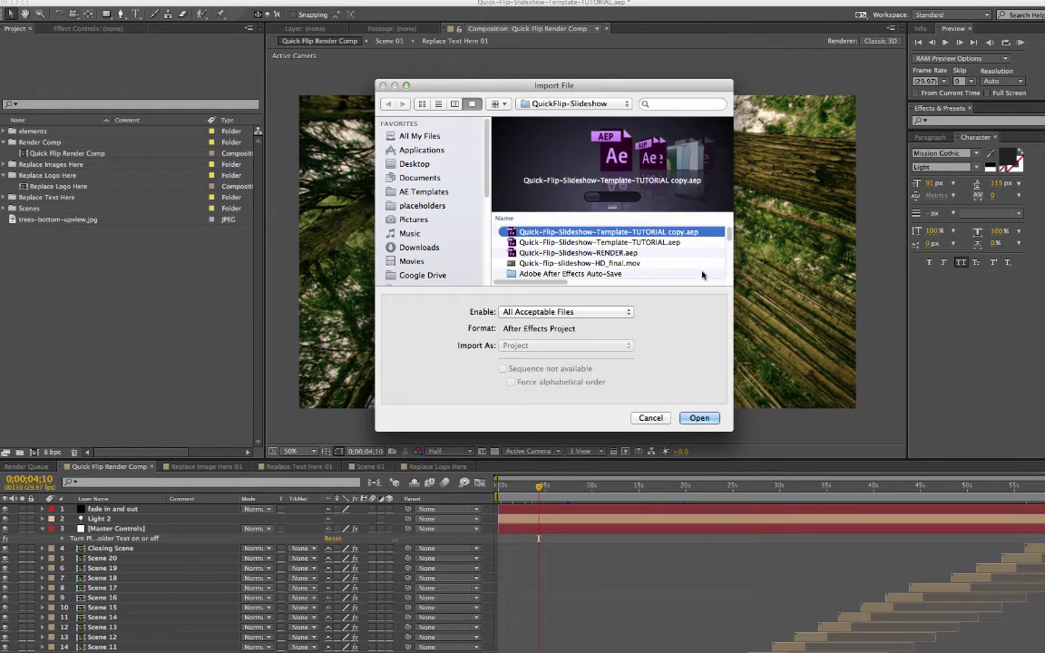
pyautogui.click(698, 418)
pyautogui.moveTo(121, 123); pyautogui.dragTo(195, 121)
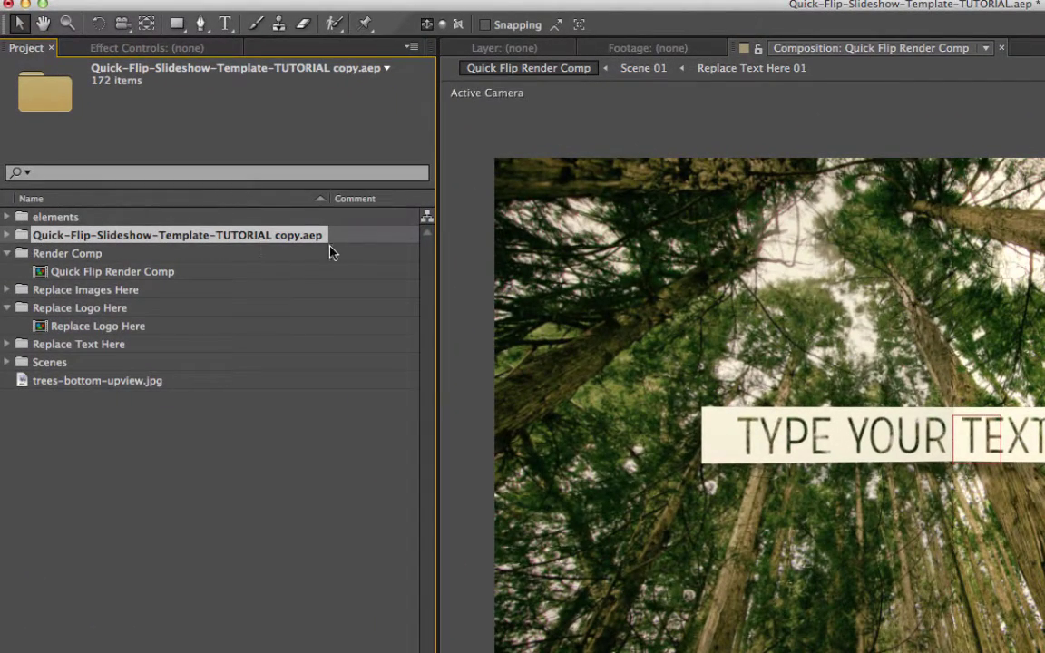
pyautogui.click(7, 235)
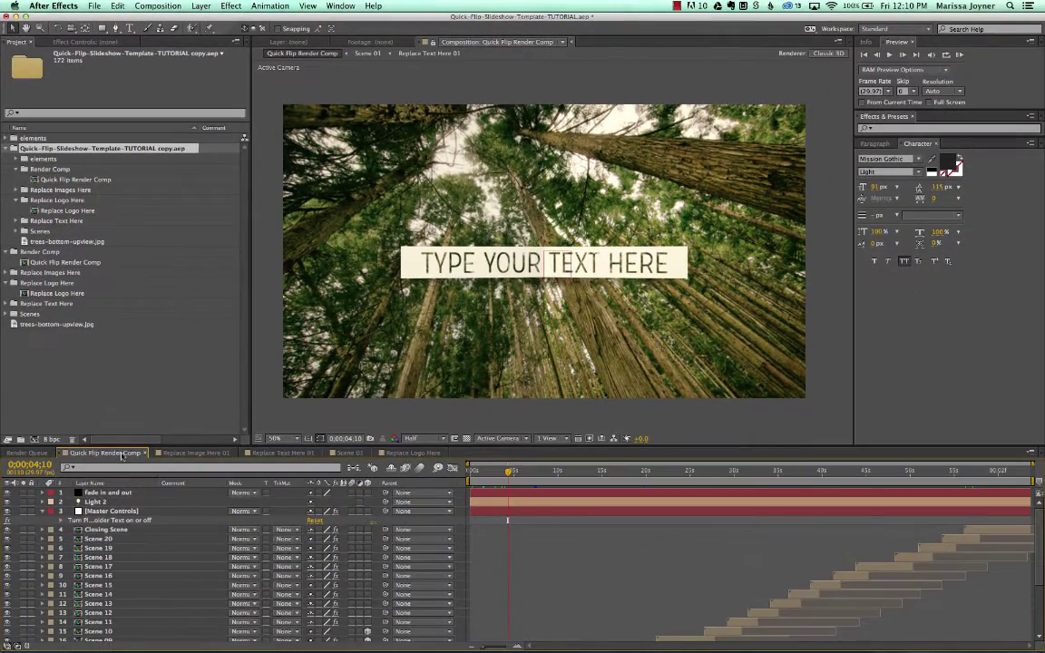
# Set the duration of Quick Flip Render Comp to 0;02;03;24 in its composition settings
pyautogui.click(119, 453)
pyautogui.rightClick(119, 457)
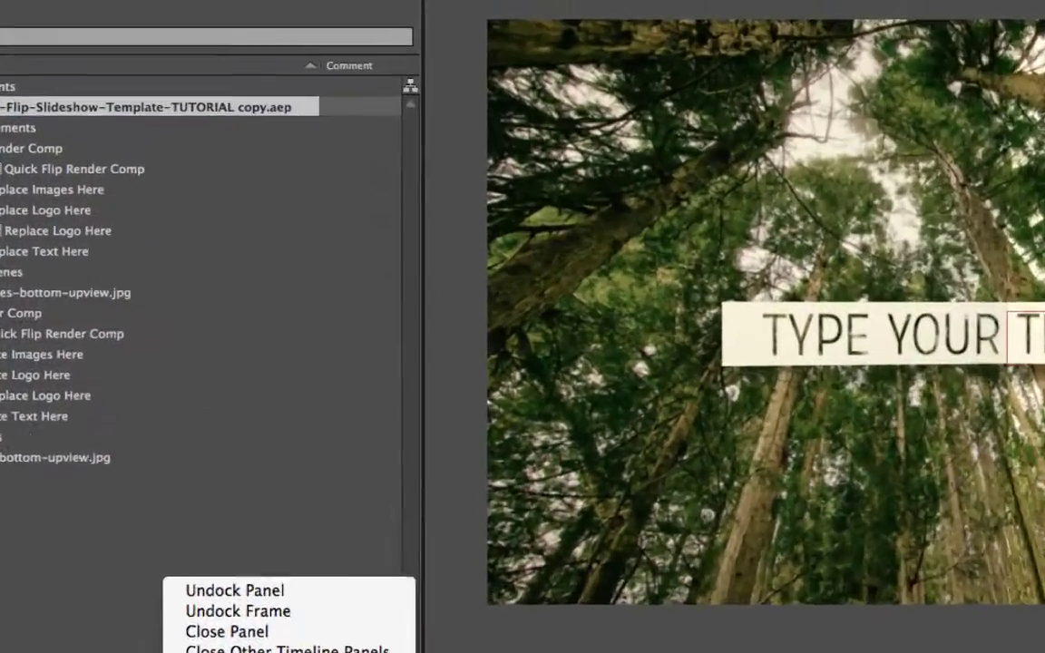
pyautogui.click(173, 459)
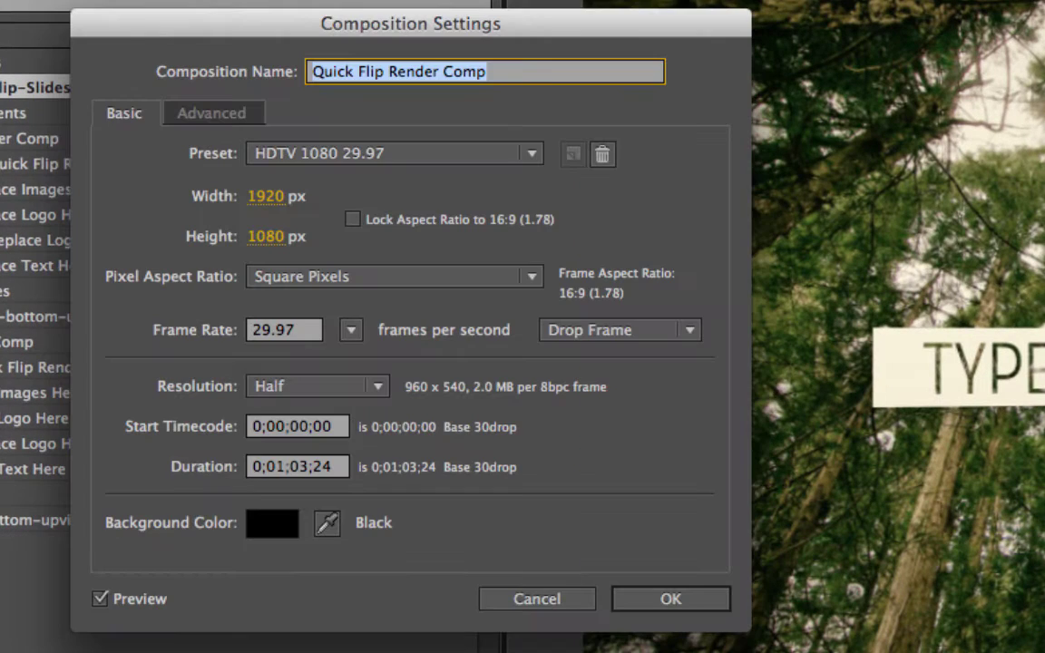
pyautogui.click(203, 466)
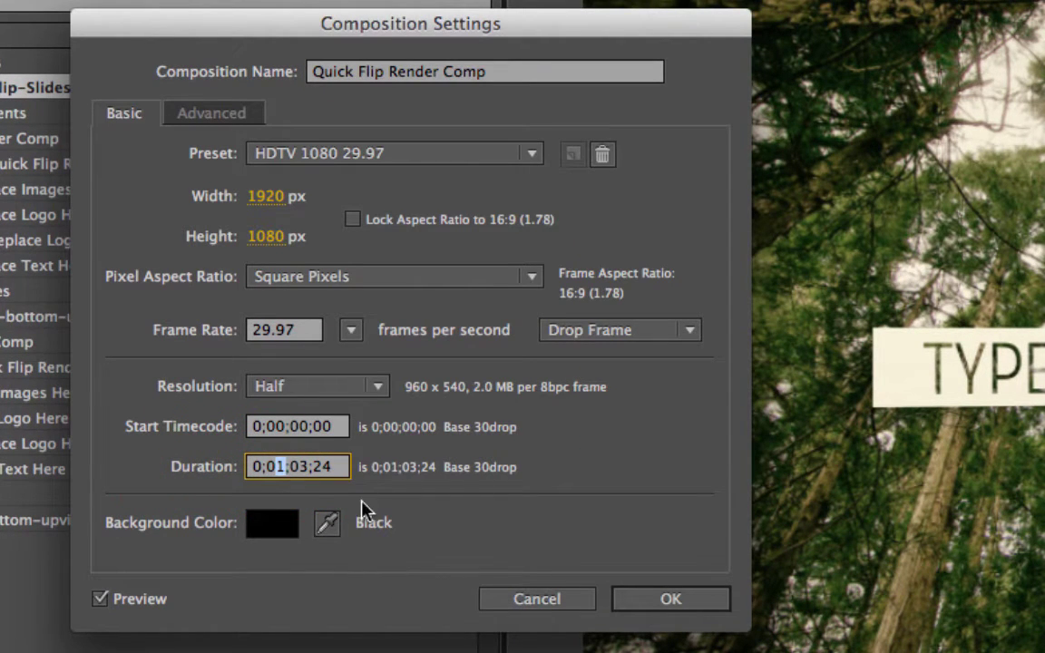
pyautogui.write('2')
pyautogui.click(671, 601)
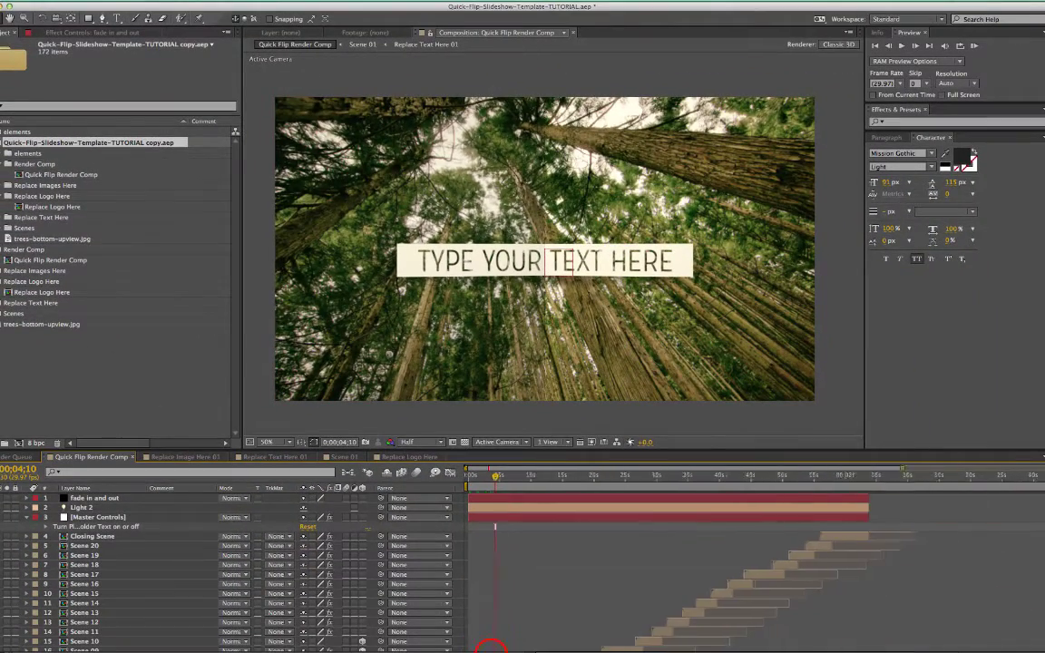
# Zoom out the Quick Flip Render Comp timeline to about two minutes and enlarge the timeline area
pyautogui.moveTo(492, 651); pyautogui.dragTo(479, 650)
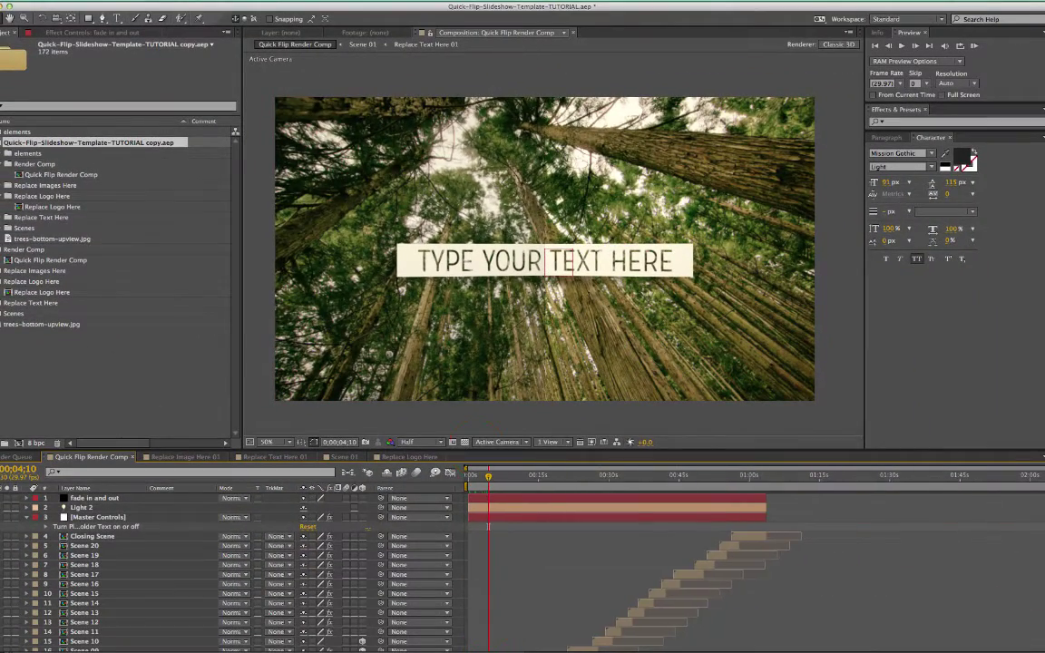
pyautogui.click(480, 456)
pyautogui.click(508, 454)
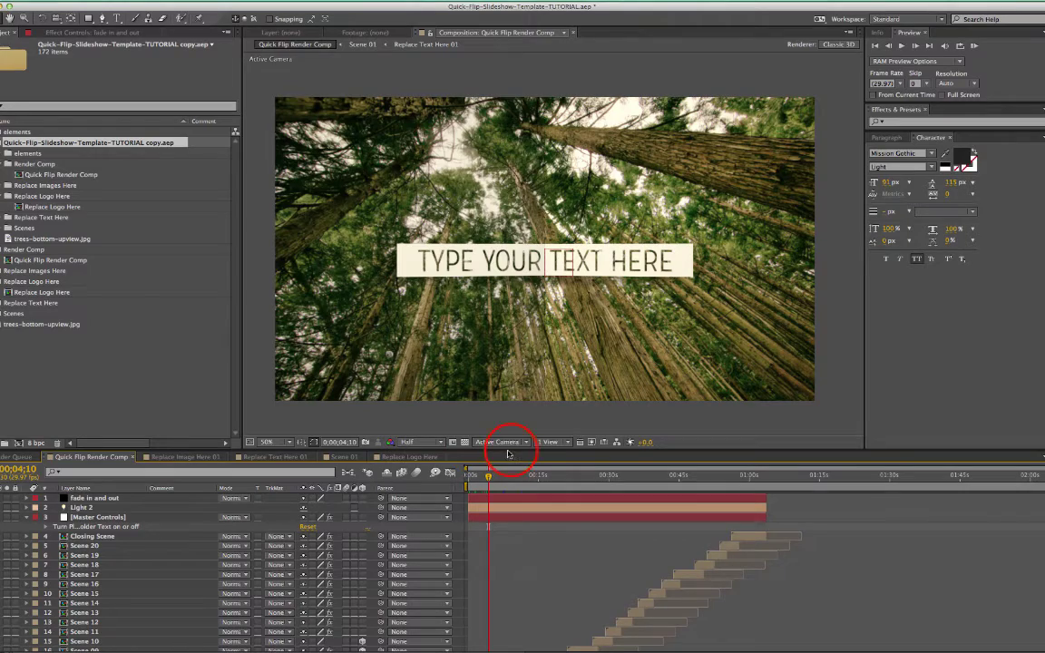
pyautogui.moveTo(509, 450); pyautogui.dragTo(522, 316)
# Add Scene 01 from the imported copy's Scenes folder to the Quick Flip Render Comp timeline, below Closing Scene
pyautogui.click(58, 142)
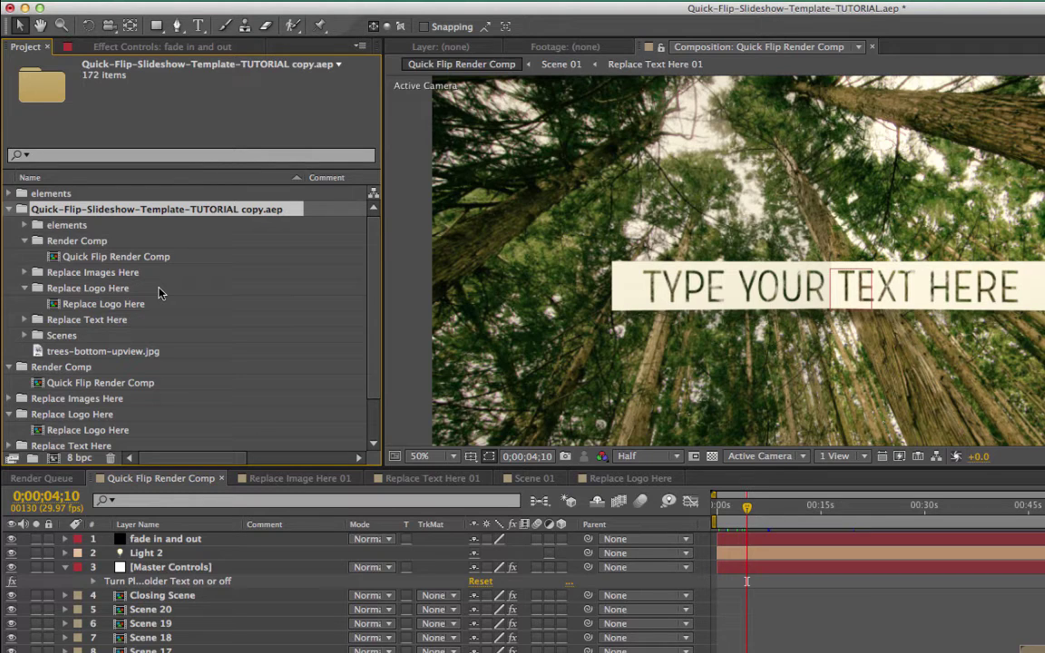
pyautogui.click(276, 210)
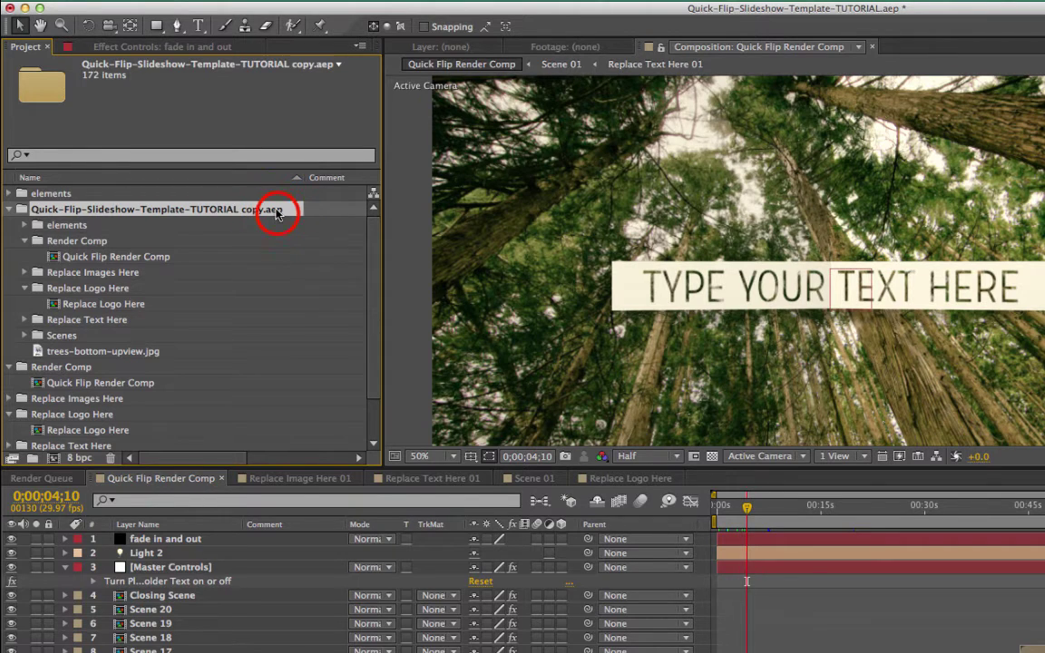
pyautogui.click(73, 336)
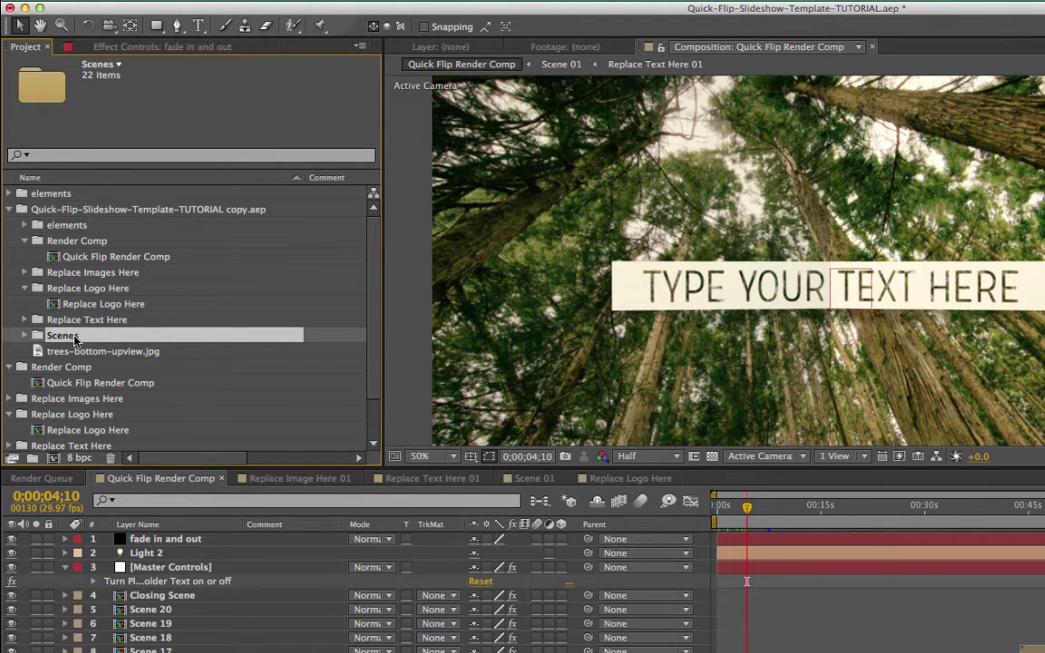
pyautogui.click(25, 335)
pyautogui.click(91, 258)
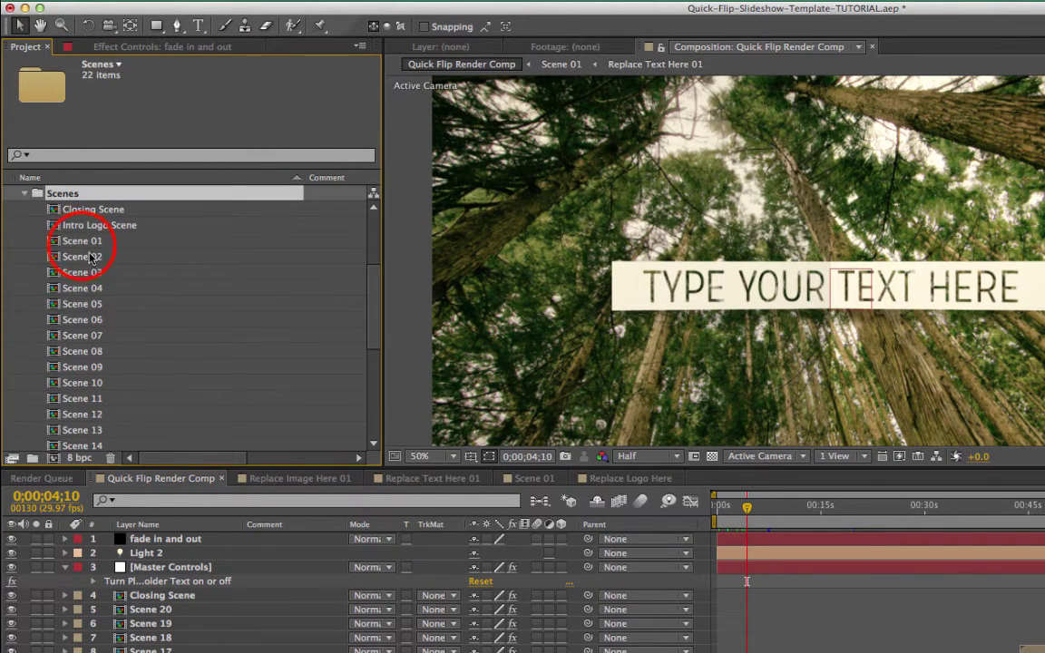
pyautogui.click(79, 240)
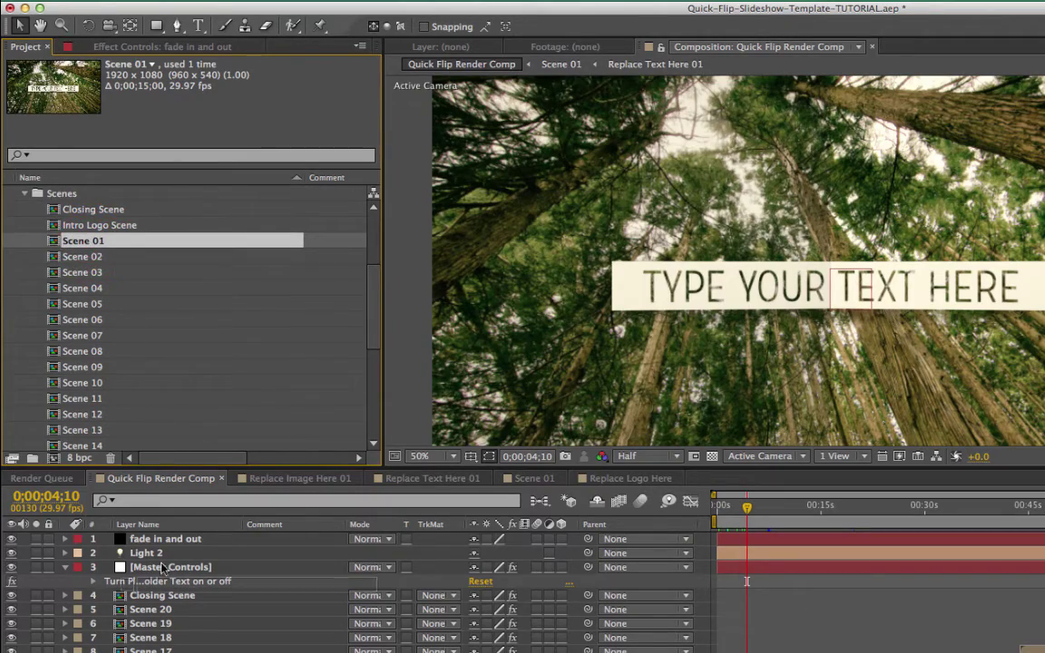
pyautogui.moveTo(161, 564); pyautogui.dragTo(186, 618)
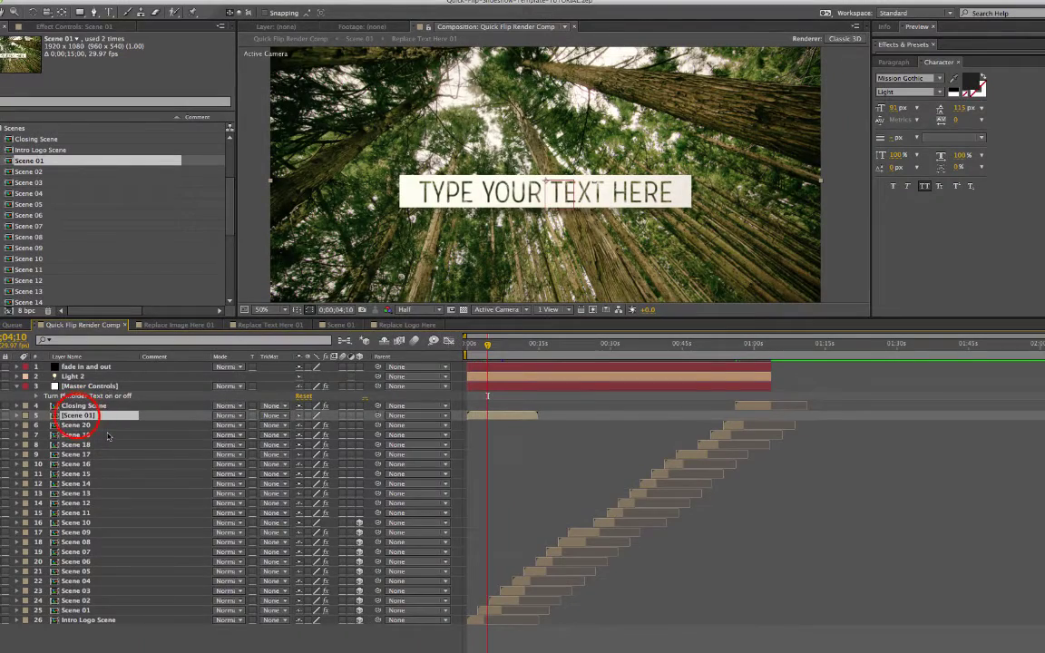
# Move the added Scene 01 layer above Closing Scene, shift it to start at about one minute, and preview it at 0;01;01;25
pyautogui.moveTo(78, 415); pyautogui.dragTo(78, 402)
pyautogui.moveTo(501, 406); pyautogui.dragTo(798, 409)
pyautogui.click(761, 344)
pyautogui.moveTo(595, 321); pyautogui.dragTo(594, 433)
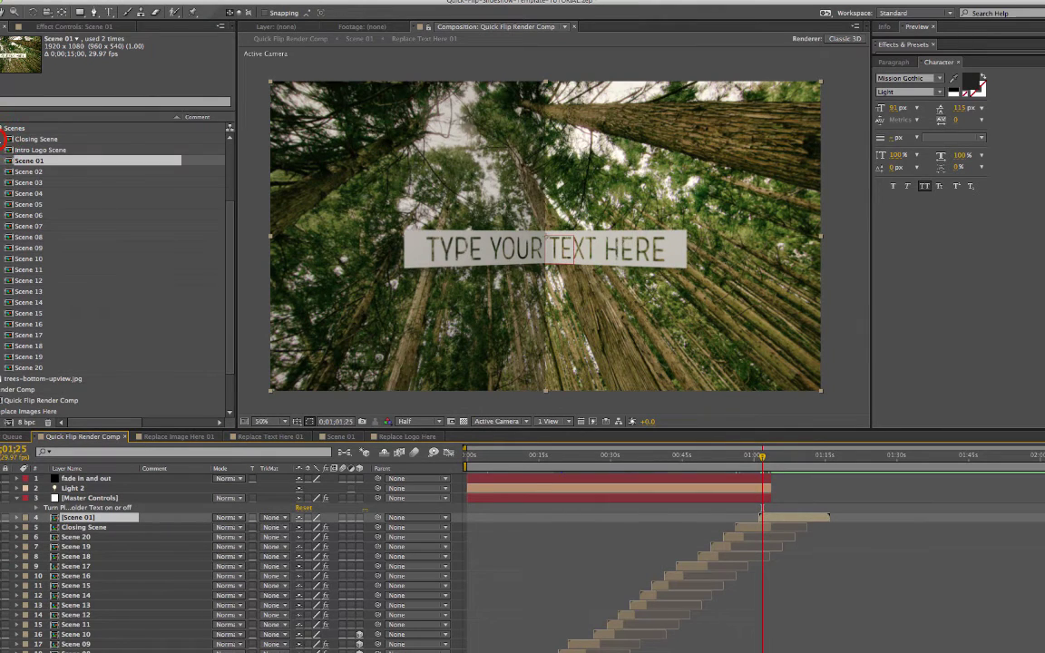
# Select Scene 02 in the imported Scenes folder, look over the imported project's folders, and return to the Quick Flip Render Comp timeline
pyautogui.click(205, 214)
pyautogui.moveTo(230, 216); pyautogui.dragTo(231, 194)
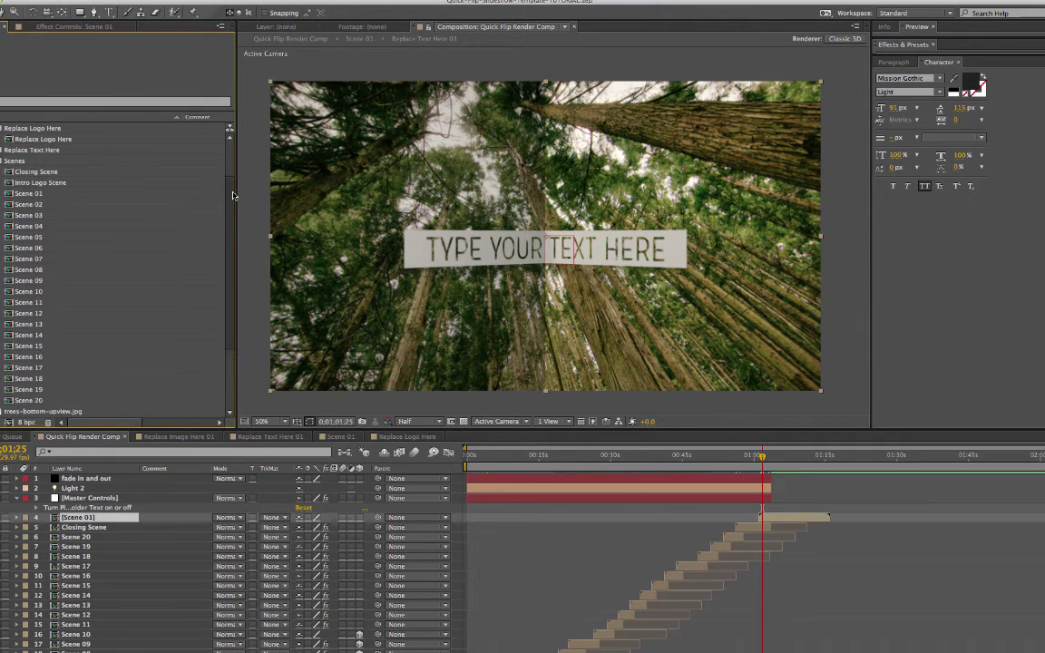
pyautogui.click(35, 206)
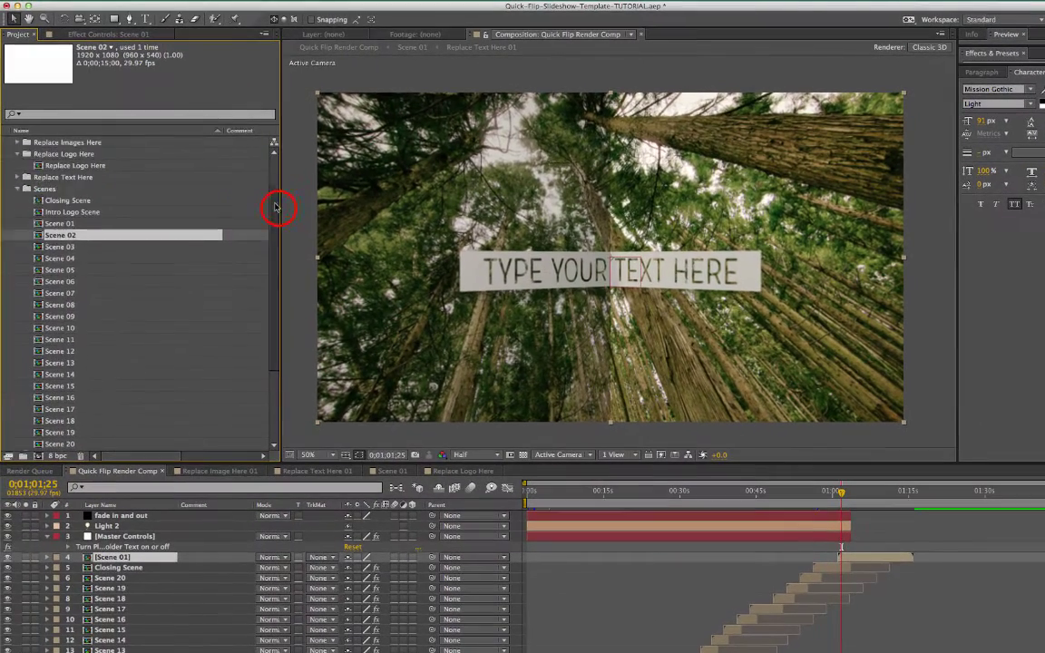
pyautogui.moveTo(231, 188); pyautogui.dragTo(231, 147)
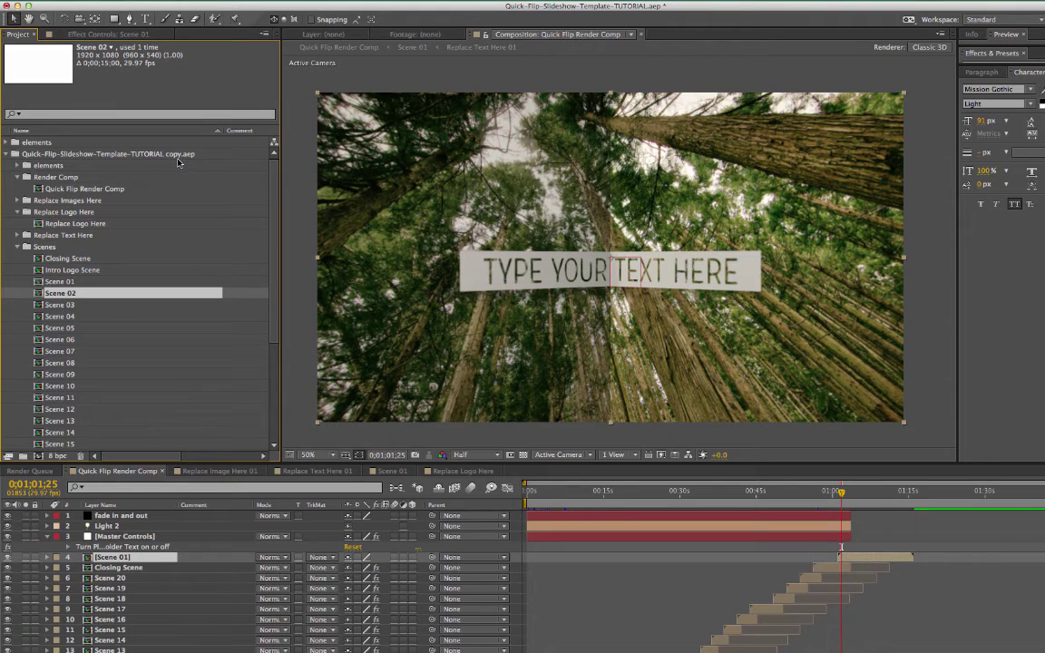
pyautogui.click(140, 473)
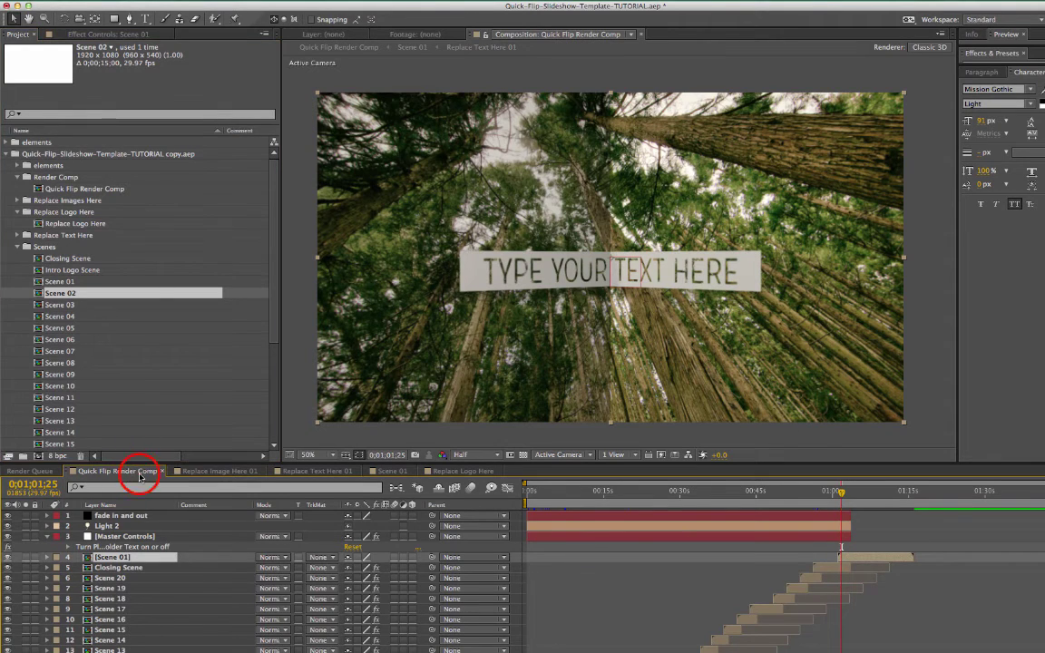